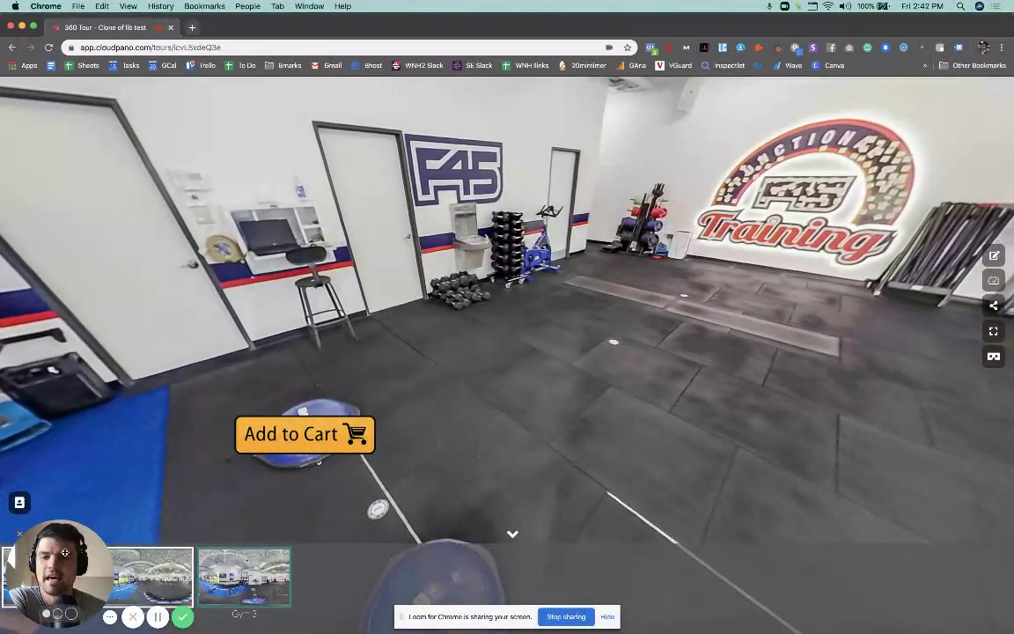
# Step: Look around the Gym 3 panorama and tilt the view down to the Add to Cart button
pyautogui.moveTo(64, 552); pyautogui.dragTo(927, 543)
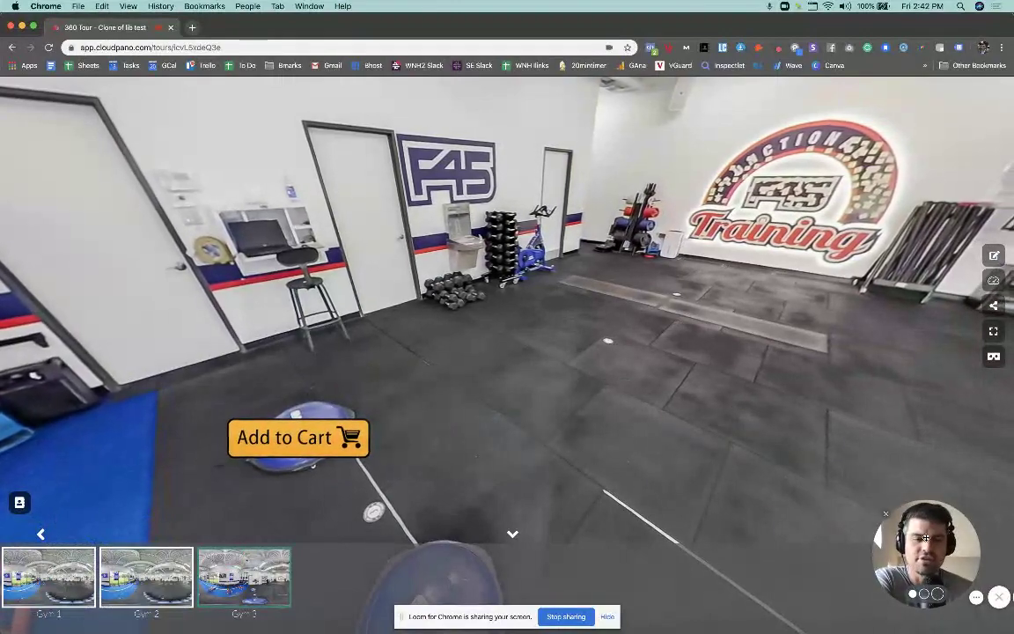
pyautogui.moveTo(651, 325); pyautogui.dragTo(860, 172)
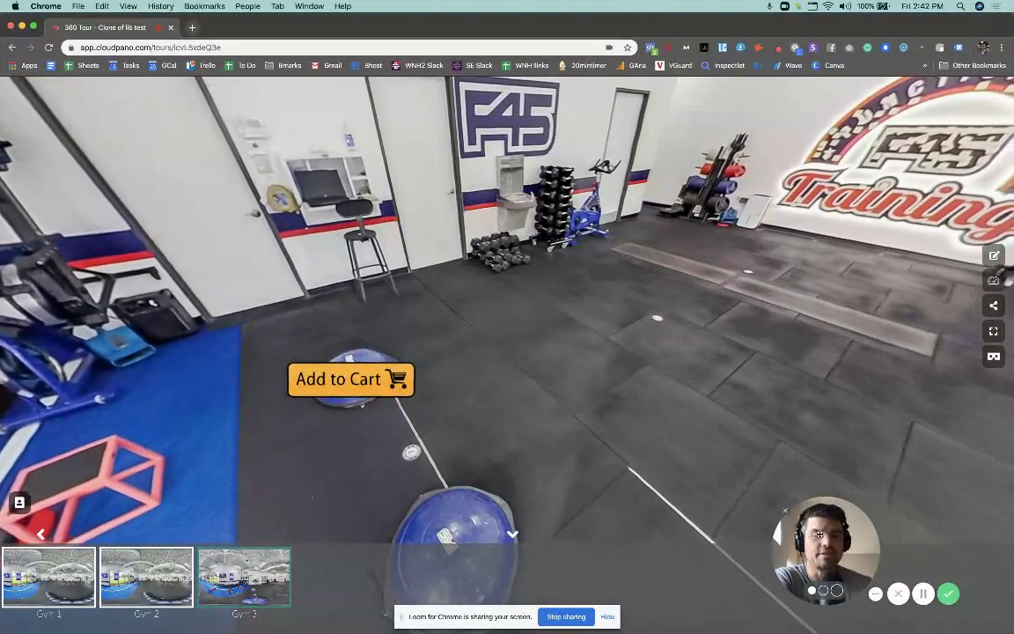
pyautogui.moveTo(605, 254); pyautogui.dragTo(777, 239)
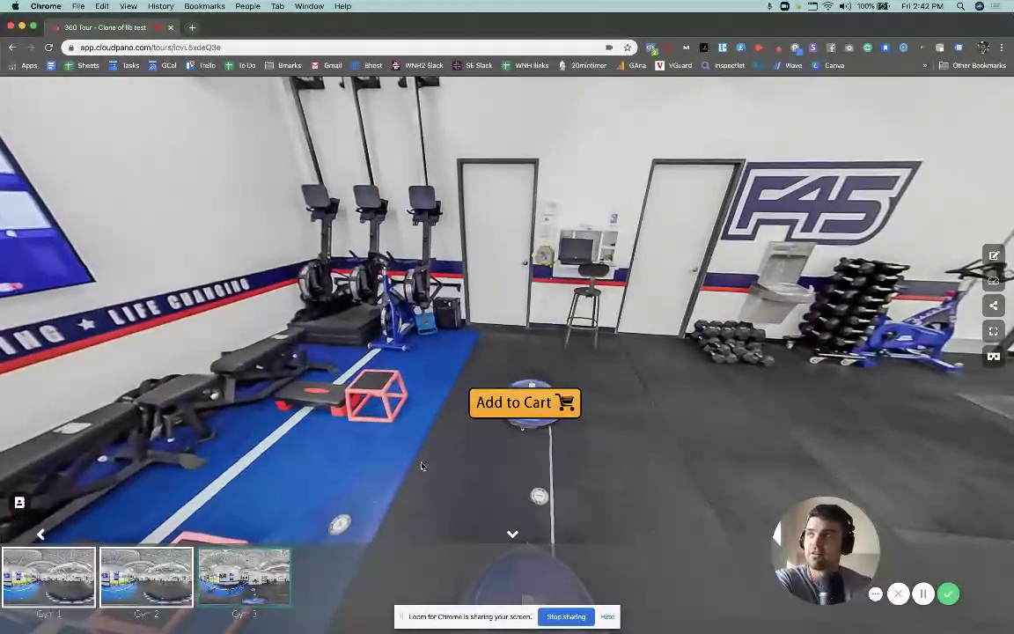
pyautogui.moveTo(422, 467); pyautogui.dragTo(409, 270)
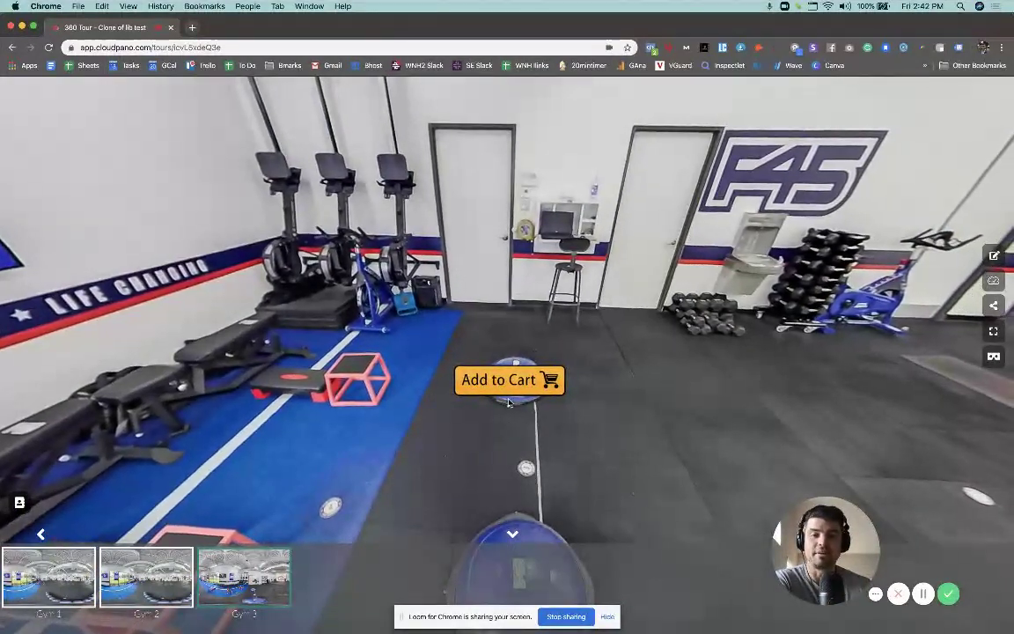
pyautogui.moveTo(503, 380)
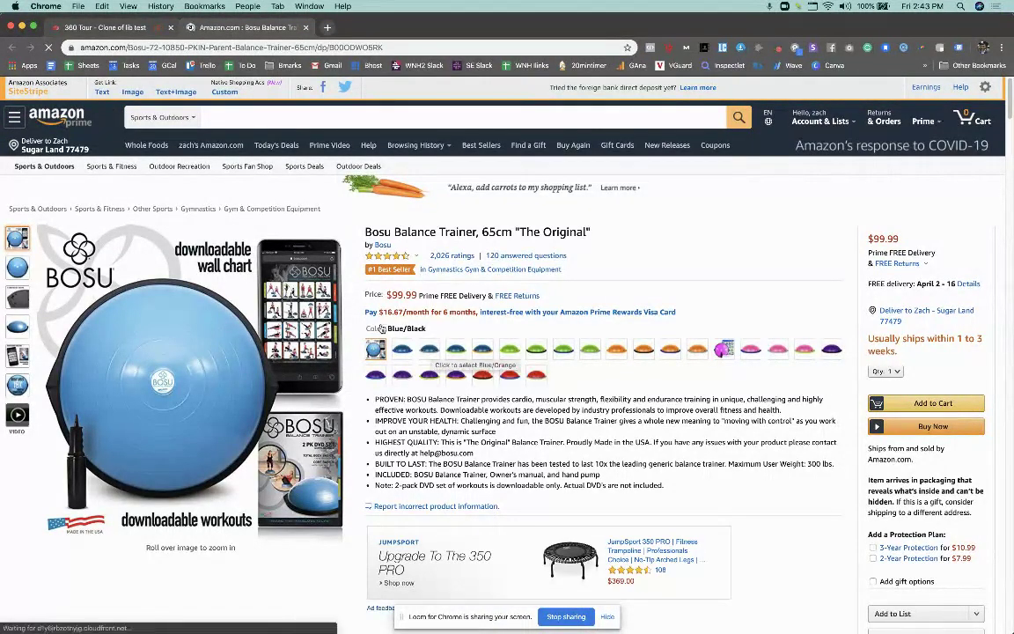
# Step: Return to the gym tour tab, look around, and jump to the Gym 1 scene
pyautogui.click(116, 33)
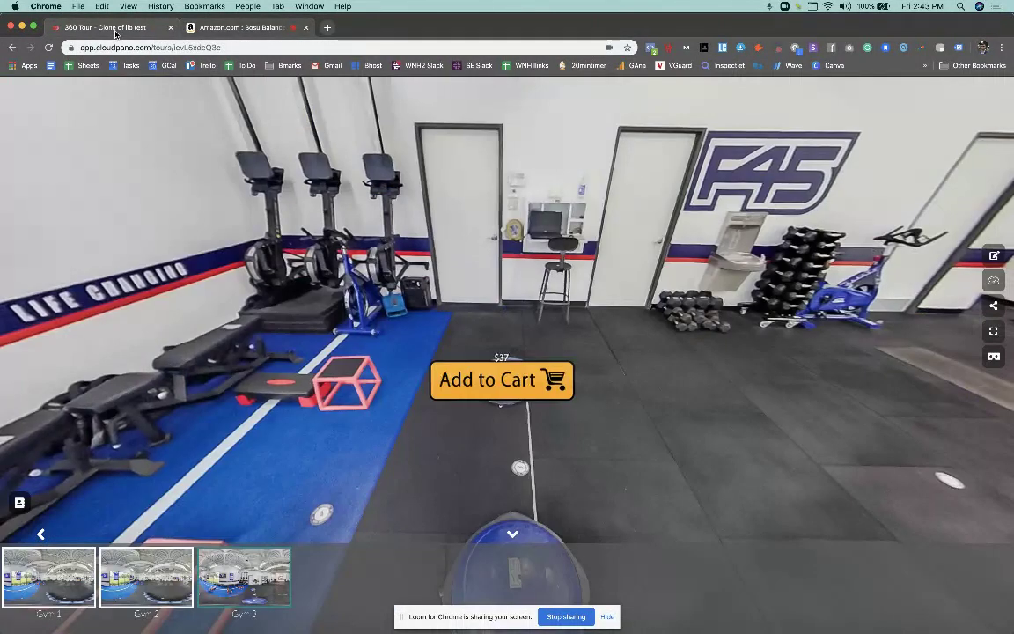
pyautogui.moveTo(618, 269); pyautogui.dragTo(579, 261)
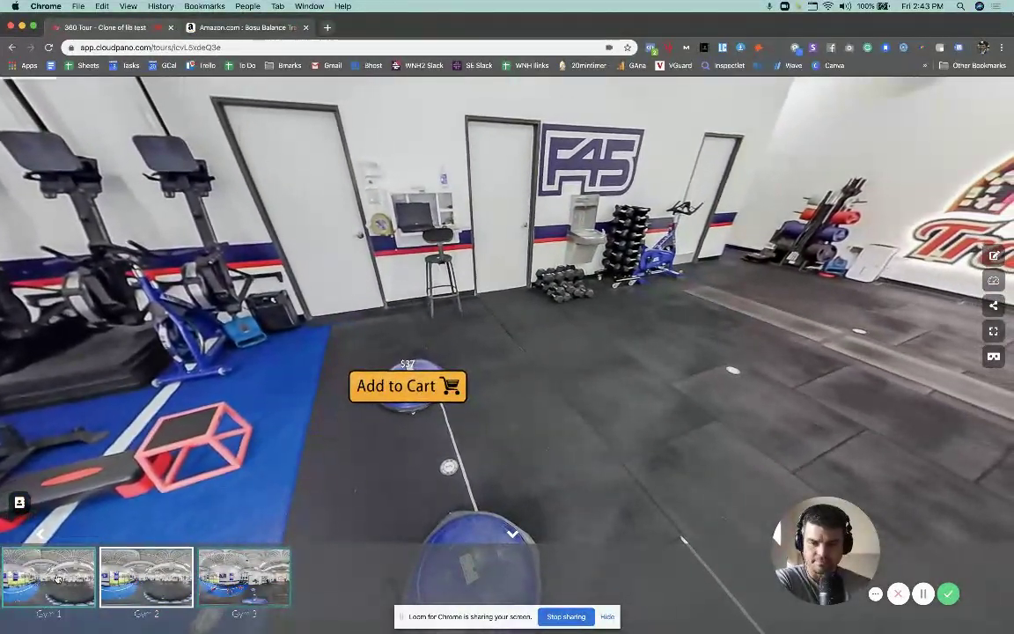
pyautogui.click(31, 572)
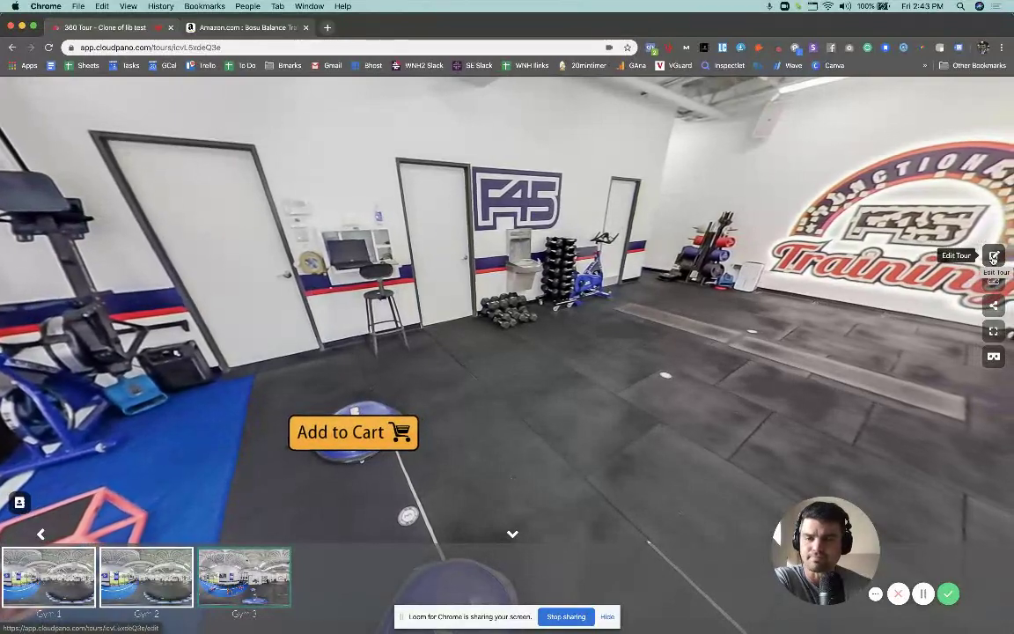
# Step: Move the smaller tour window aside and look around the Casino Pool tour panorama
pyautogui.click(992, 256)
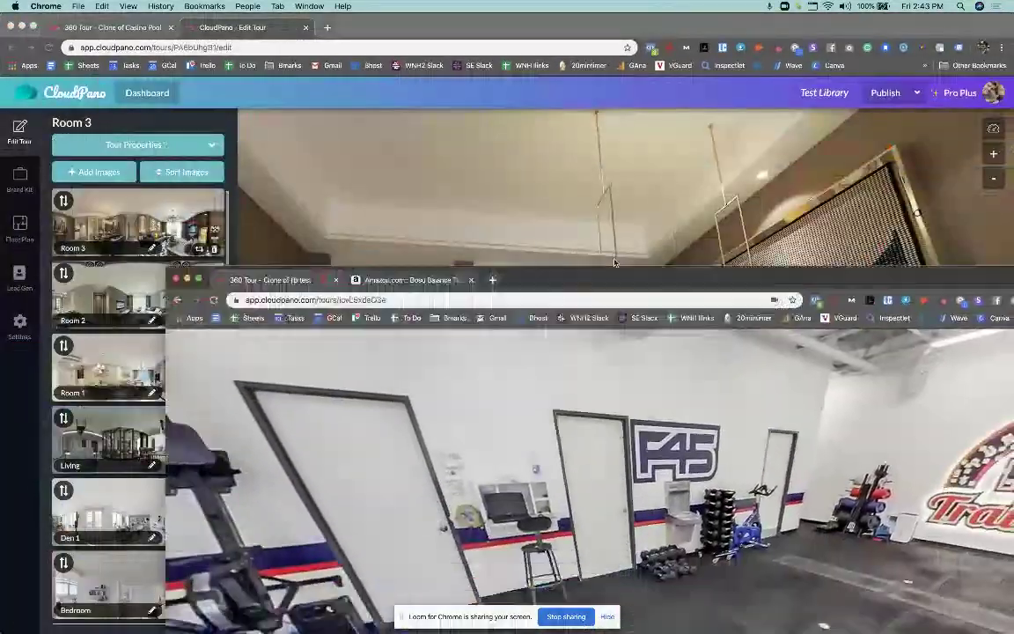
pyautogui.moveTo(614, 262); pyautogui.dragTo(488, 616)
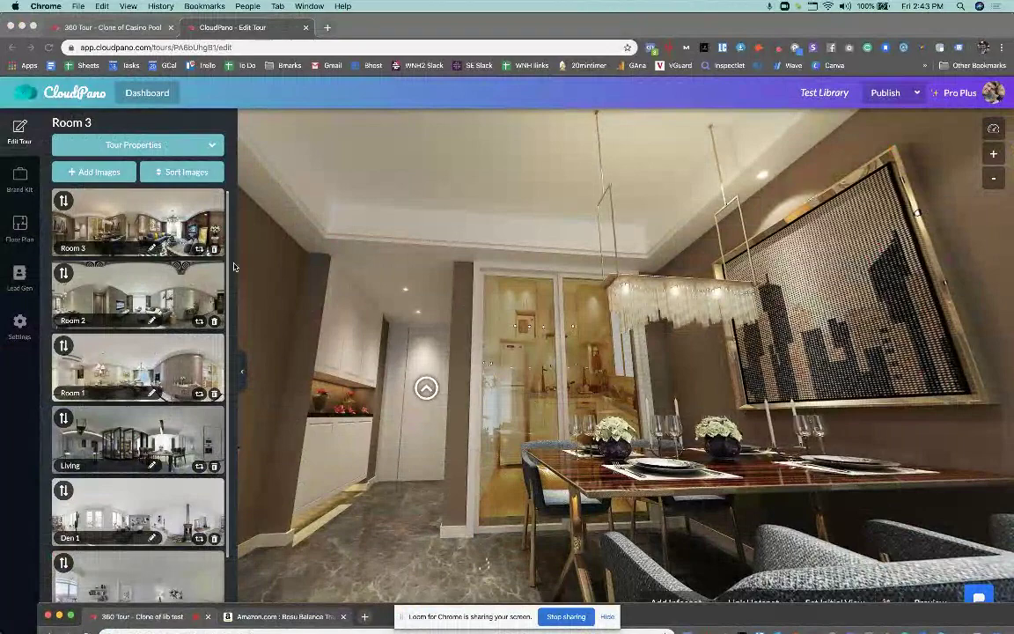
pyautogui.click(132, 28)
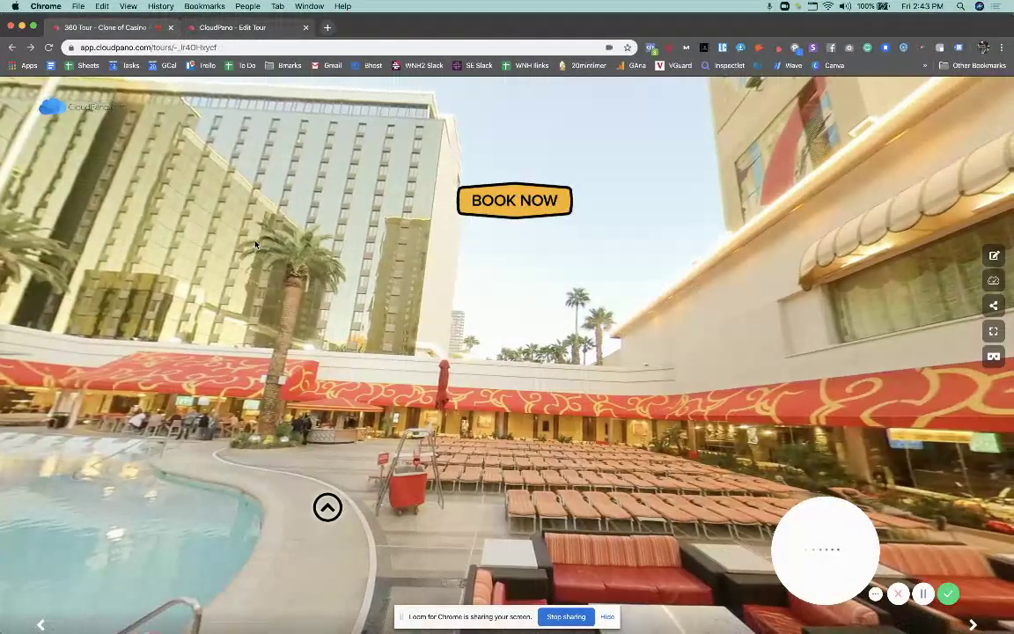
pyautogui.moveTo(227, 221); pyautogui.dragTo(427, 388)
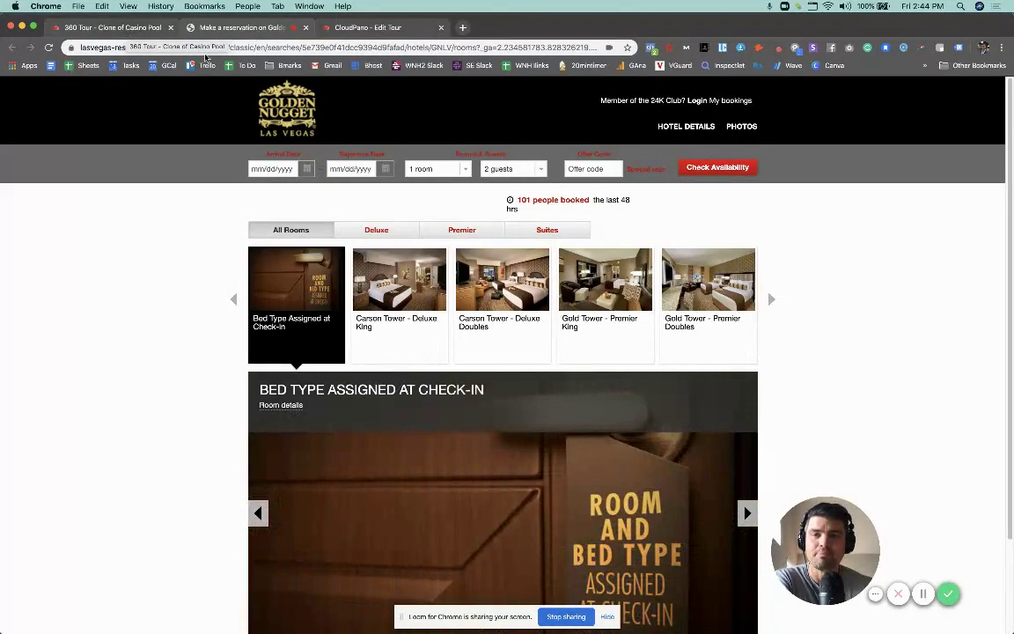
# Step: Tilt up to the BOOK NOW sign, advance to the next pool scene, then return to the editor
pyautogui.click(142, 35)
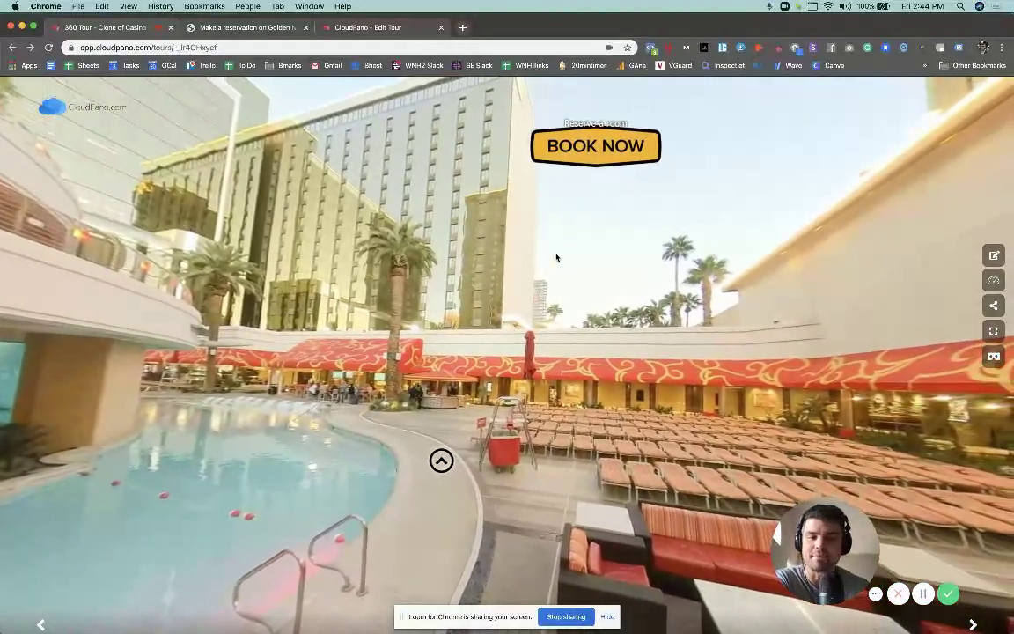
pyautogui.moveTo(556, 257); pyautogui.dragTo(558, 375)
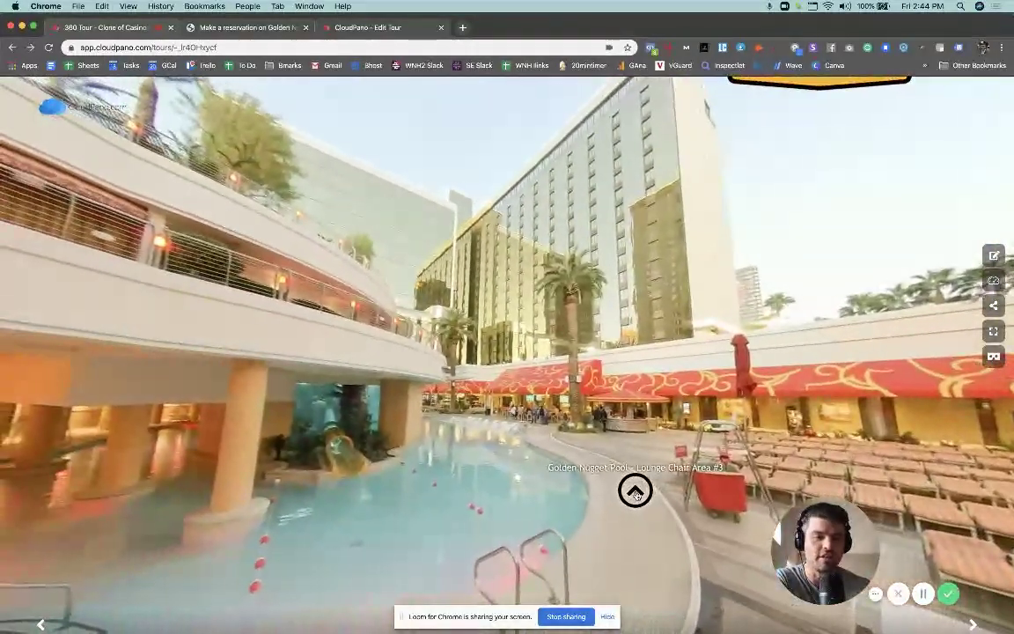
pyautogui.click(631, 482)
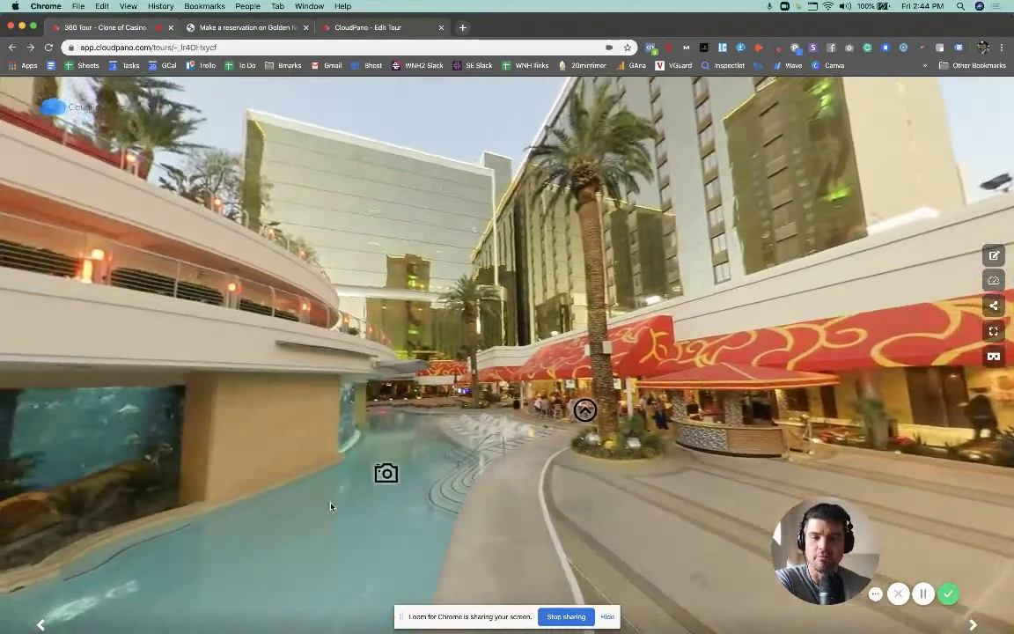
pyautogui.click(374, 27)
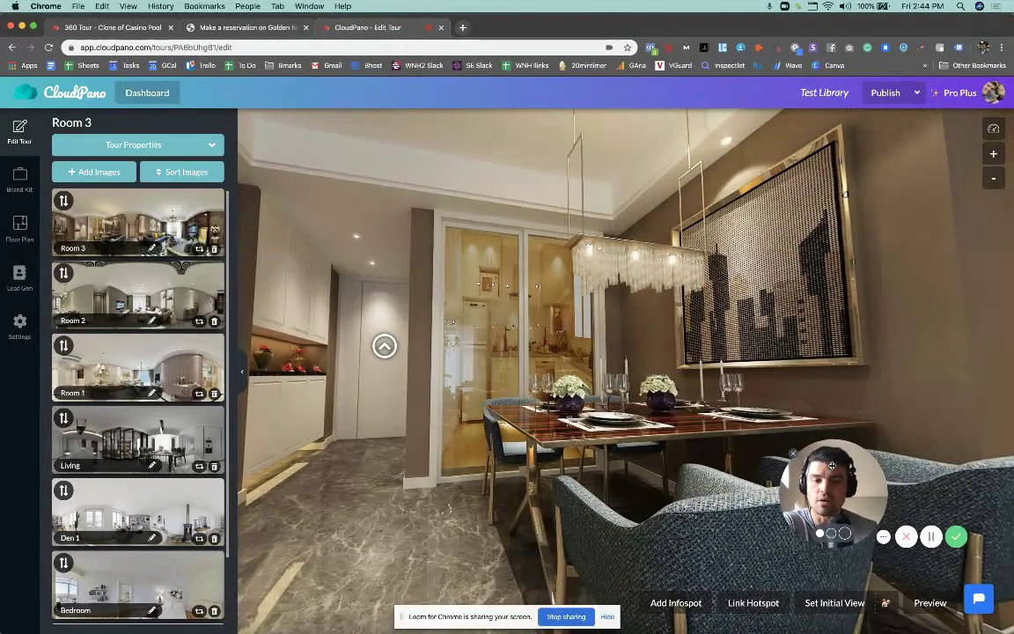
pyautogui.moveTo(832, 353); pyautogui.dragTo(628, 316)
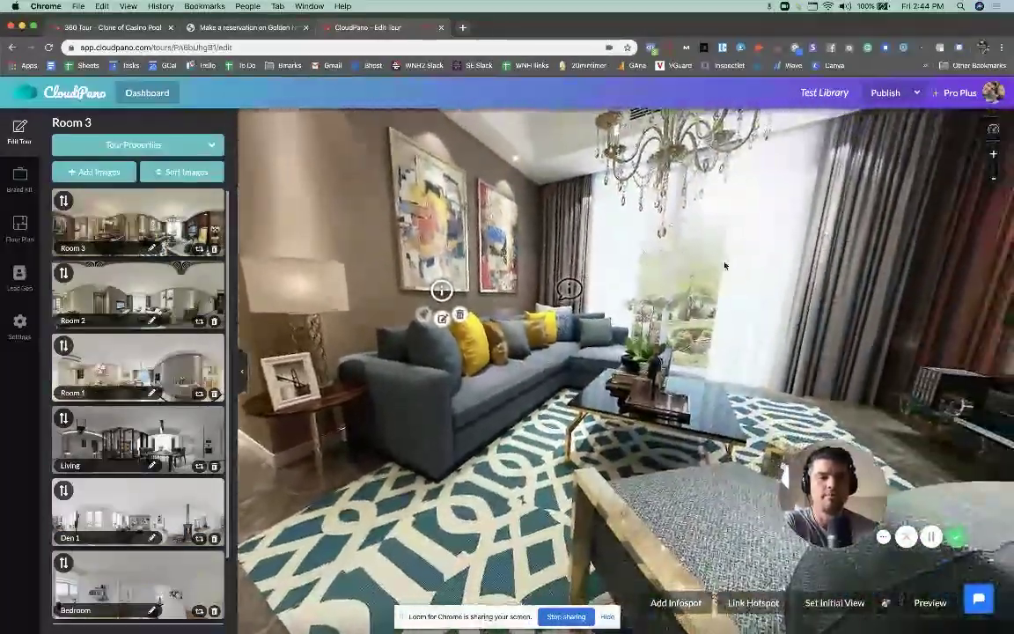
pyautogui.moveTo(724, 265); pyautogui.dragTo(801, 287)
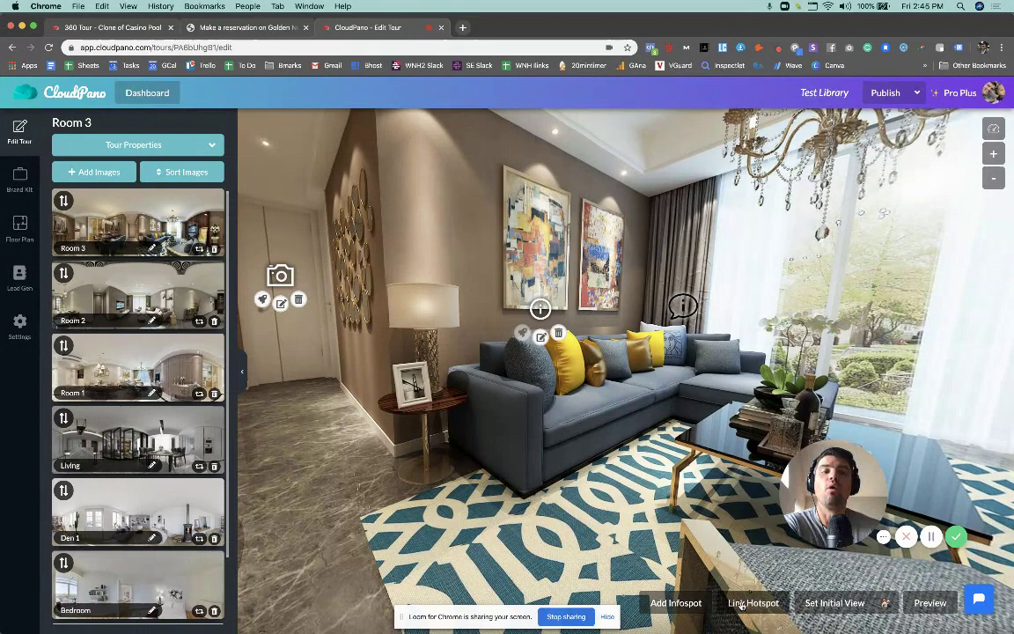
# Step: Place a new infospot in the Room 3 living room and make it a Hyperlink infospot
pyautogui.click(676, 603)
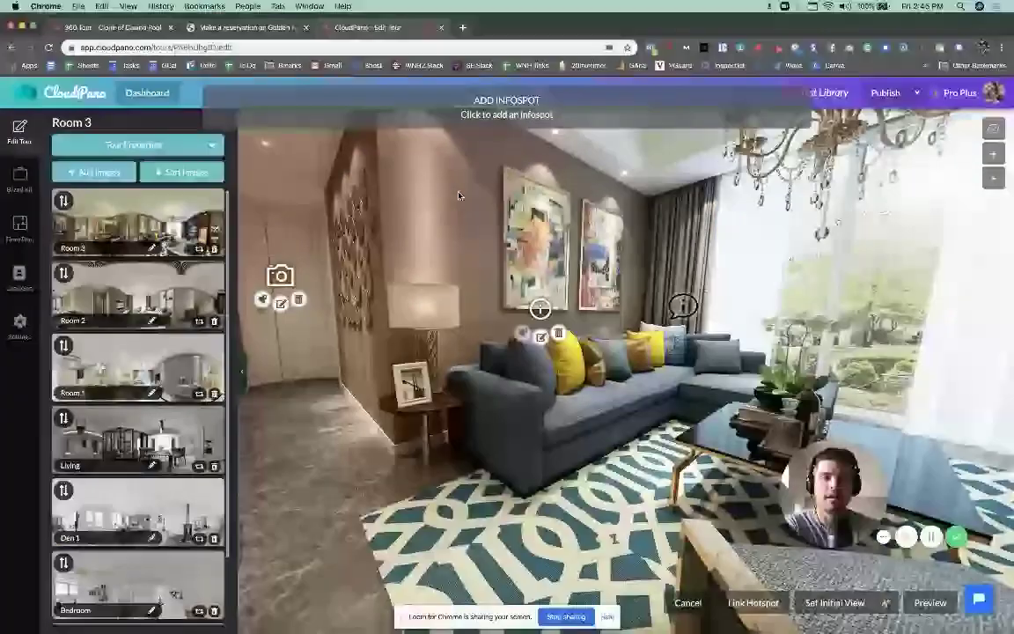
pyautogui.click(412, 171)
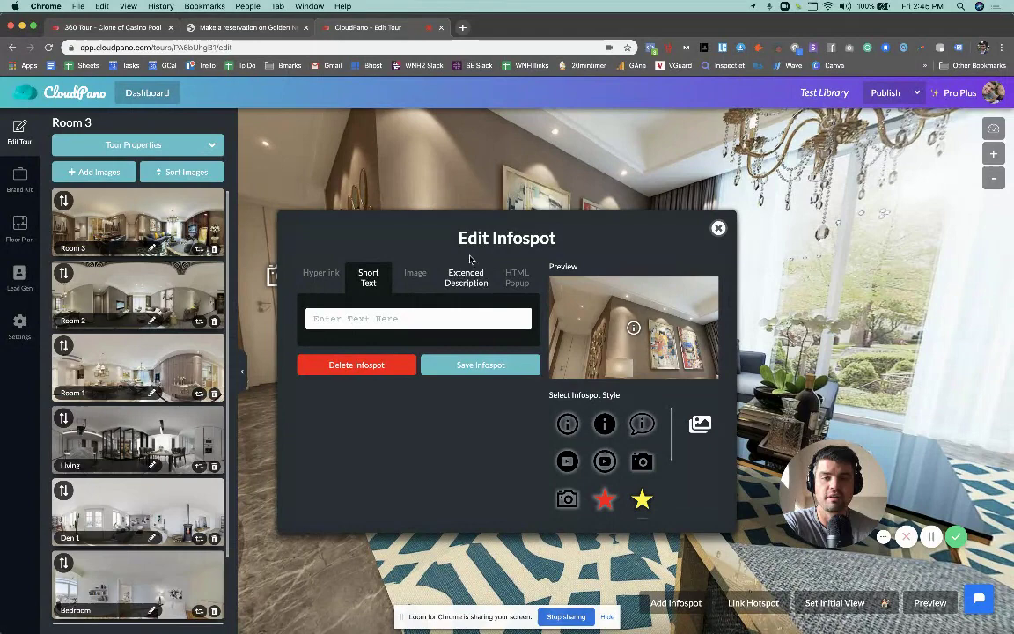
pyautogui.click(324, 272)
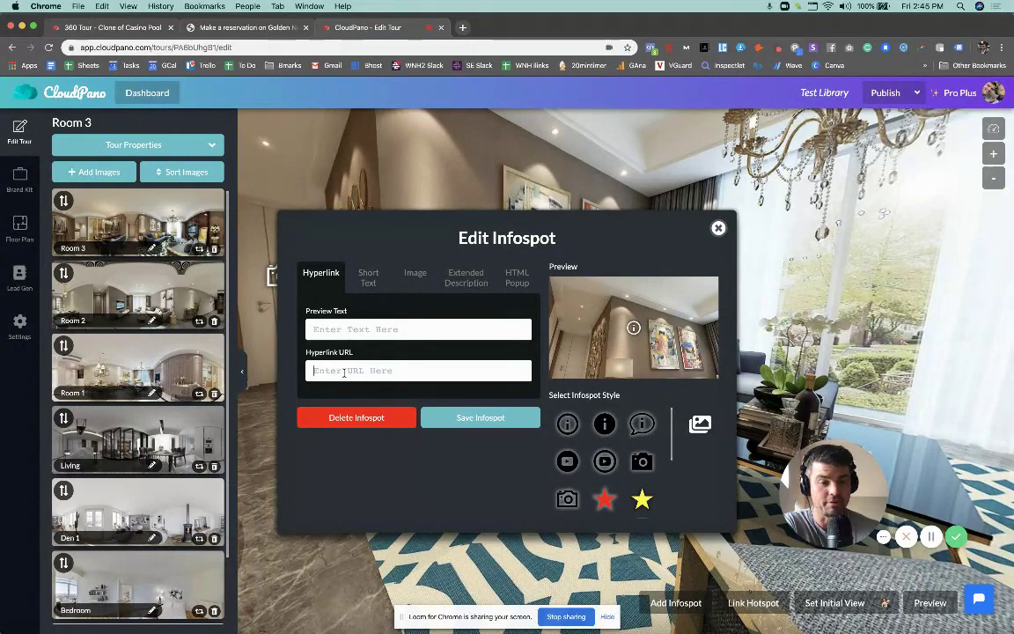
pyautogui.click(347, 371)
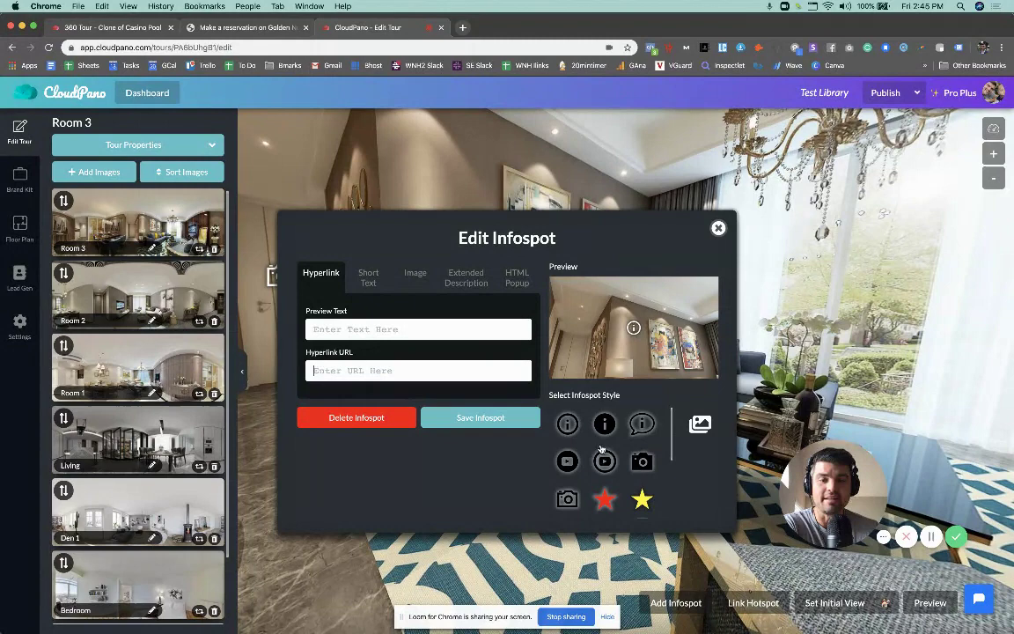
pyautogui.scroll(-5, 601, 449)
pyautogui.scroll(2, 563, 462)
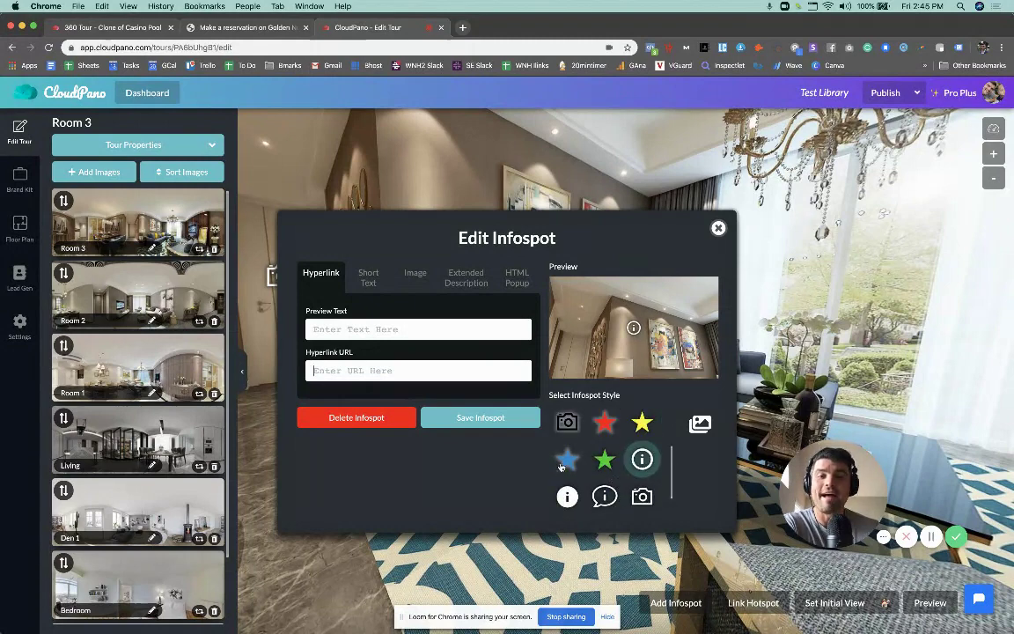
pyautogui.scroll(-1, 585, 445)
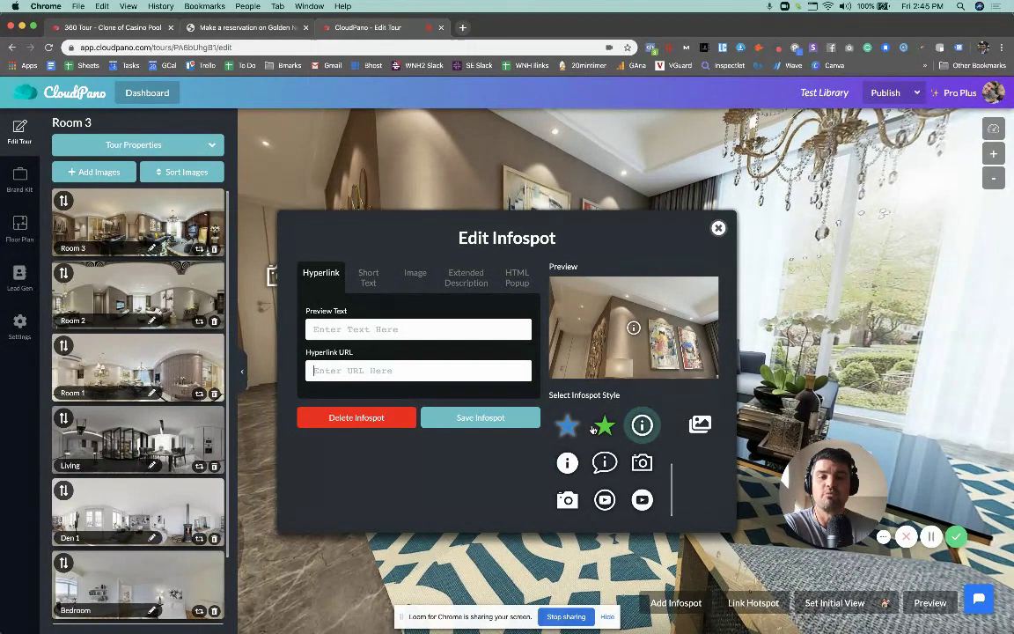
# Step: Browse the asset library's Images, Hotspot Icons and Logos tabs
pyautogui.click(700, 425)
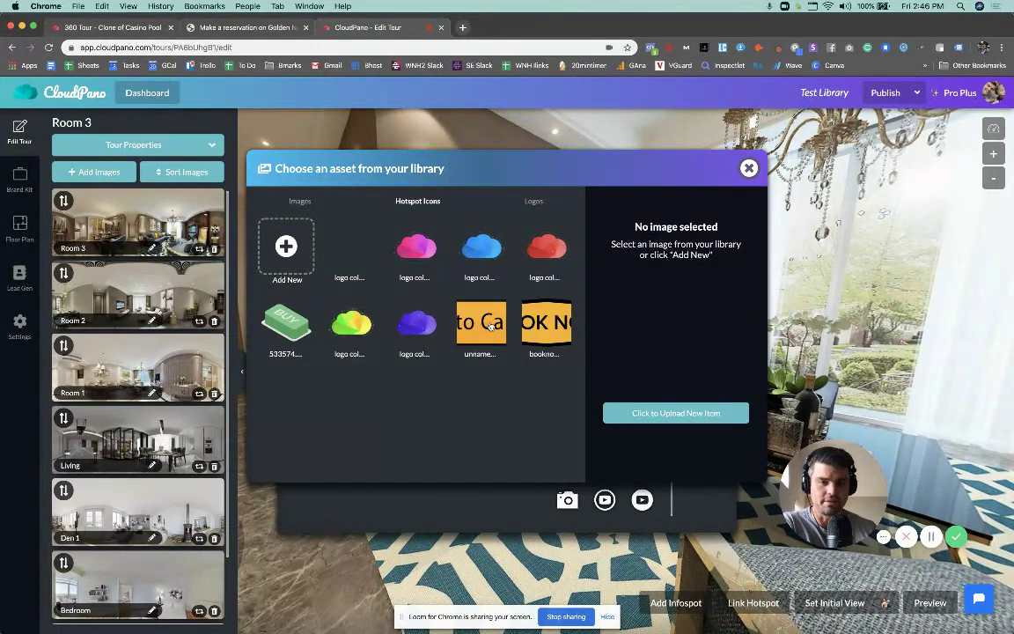
pyautogui.click(297, 202)
pyautogui.click(414, 203)
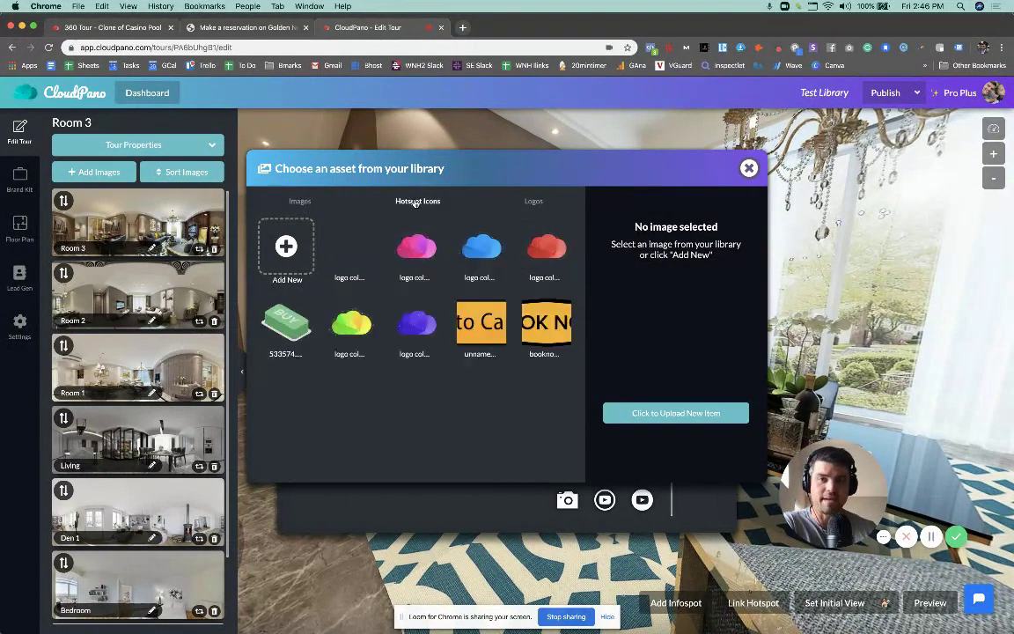
pyautogui.click(534, 201)
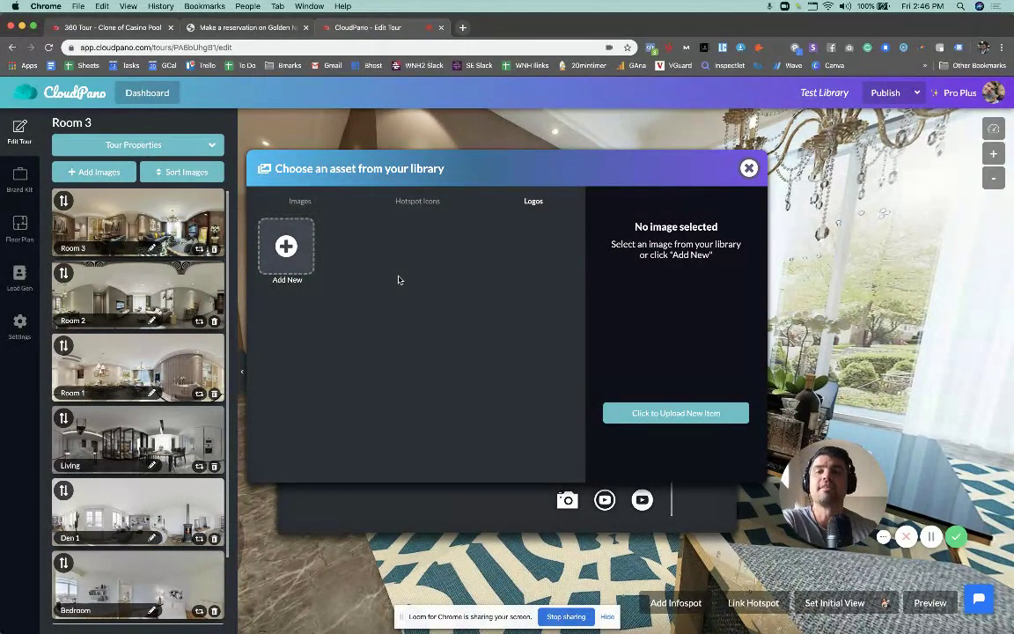
pyautogui.click(425, 206)
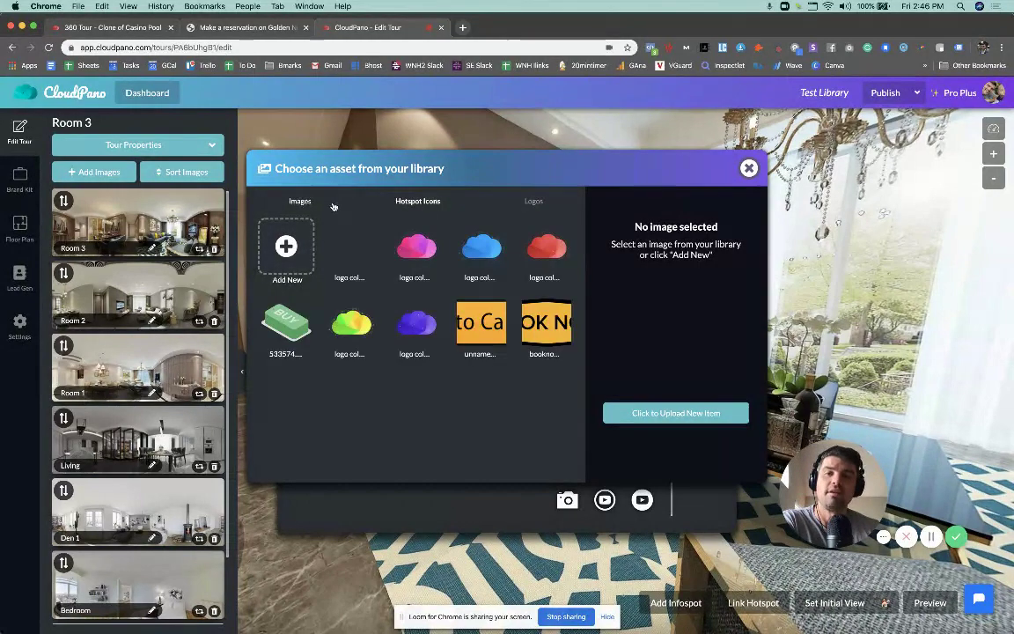
pyautogui.click(335, 203)
pyautogui.click(397, 203)
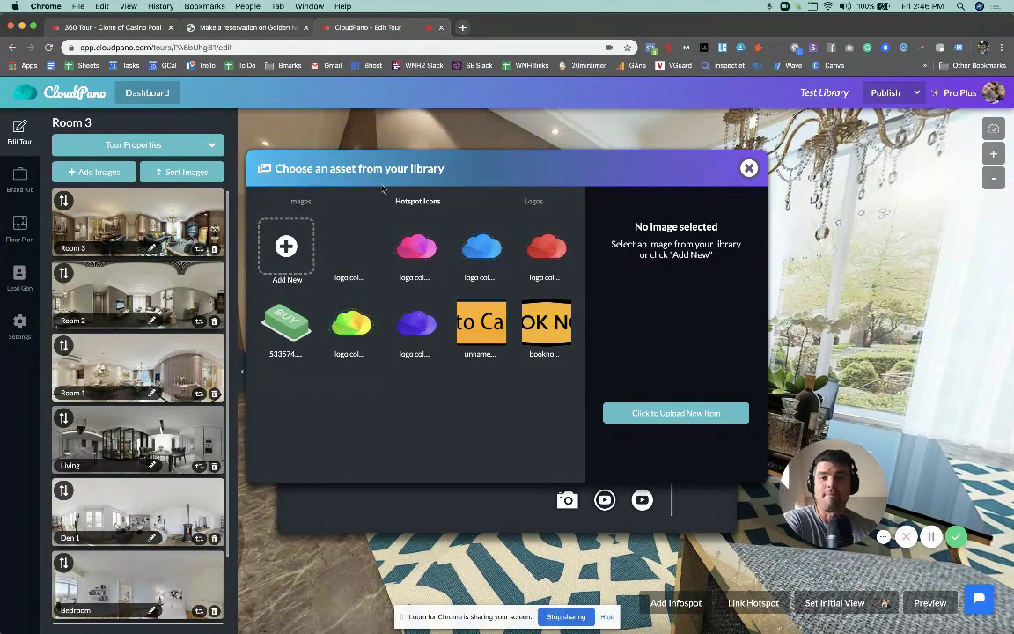
# Step: Choose the blue cloud from Hotspot Icons as the infospot's icon
pyautogui.click(321, 202)
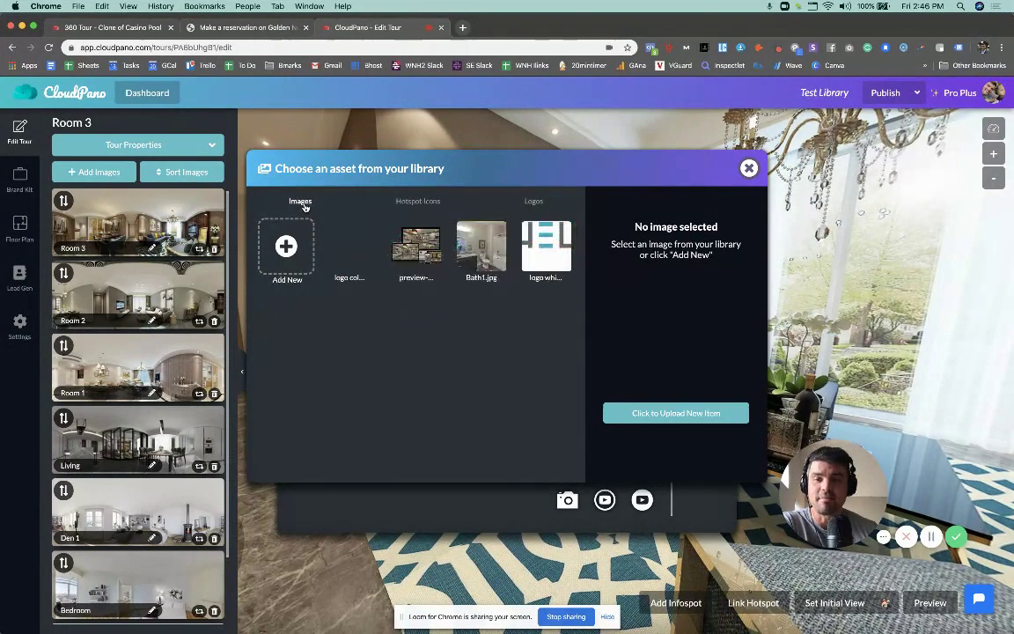
pyautogui.click(396, 202)
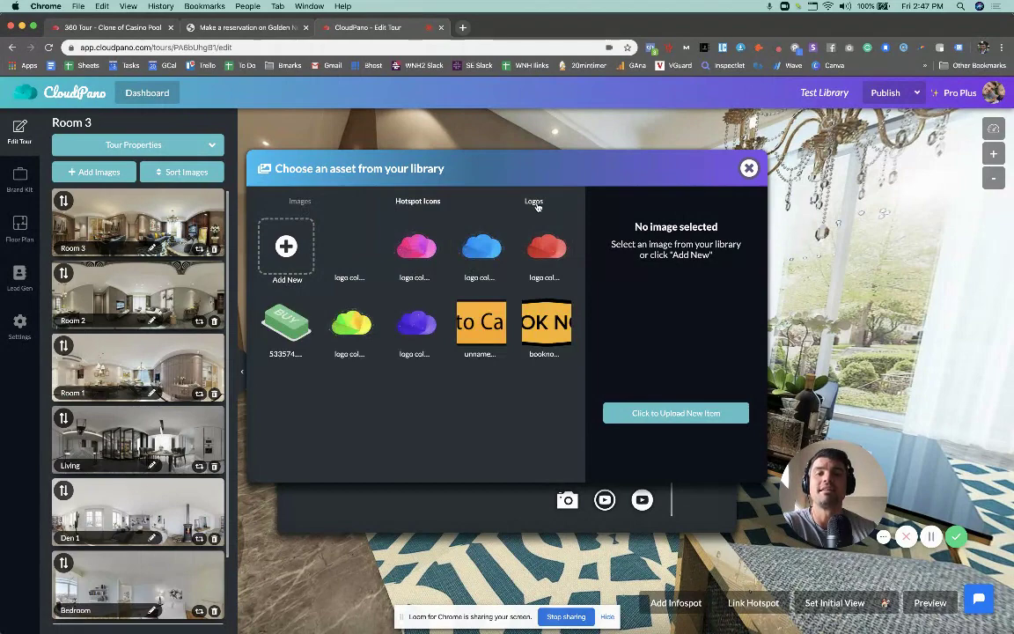
pyautogui.click(536, 203)
pyautogui.click(407, 202)
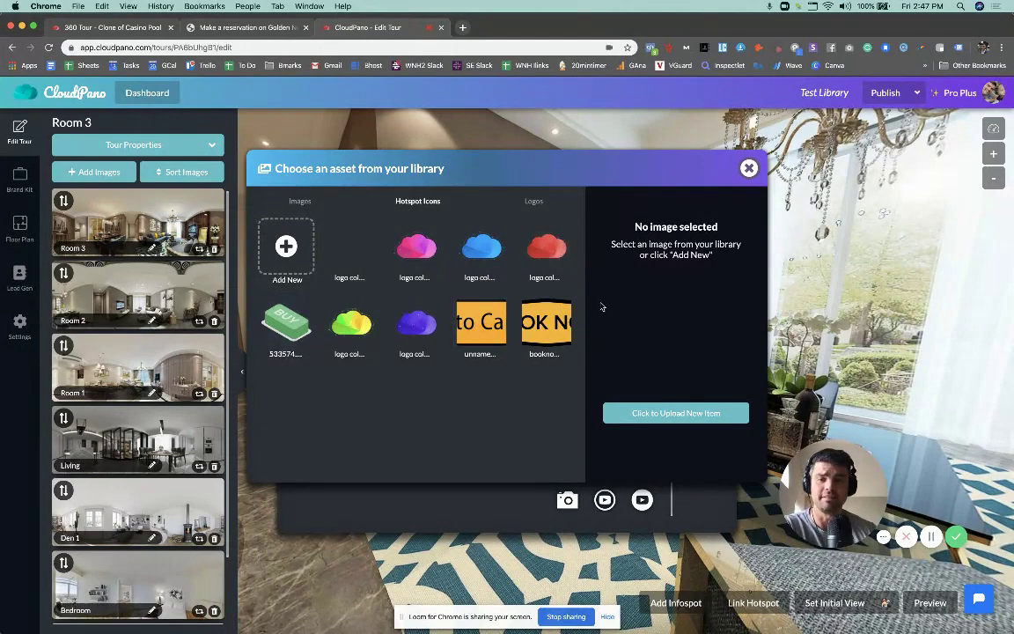
pyautogui.click(492, 253)
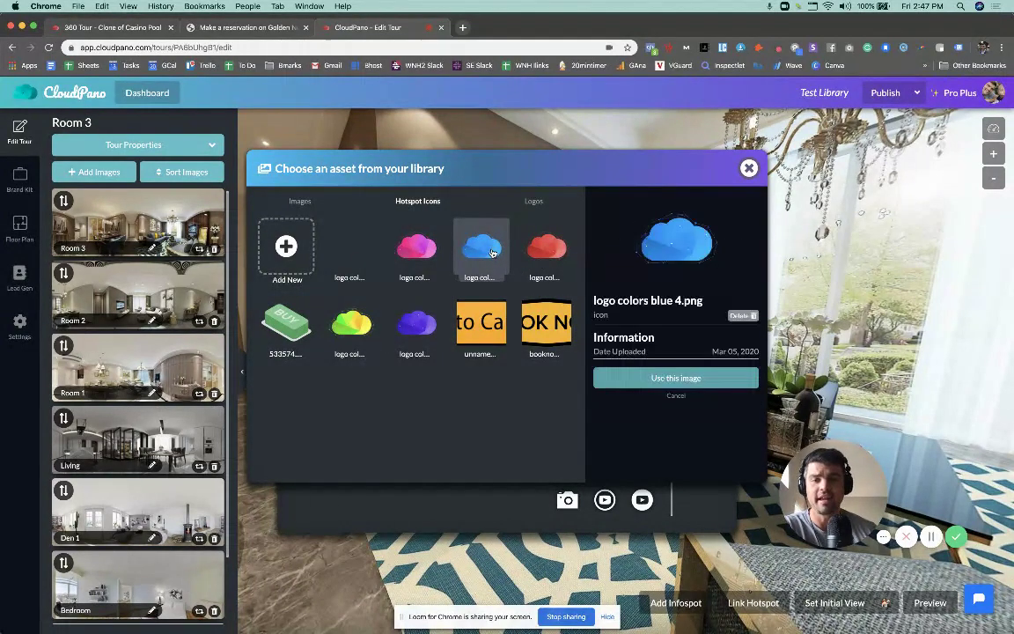
pyautogui.click(620, 381)
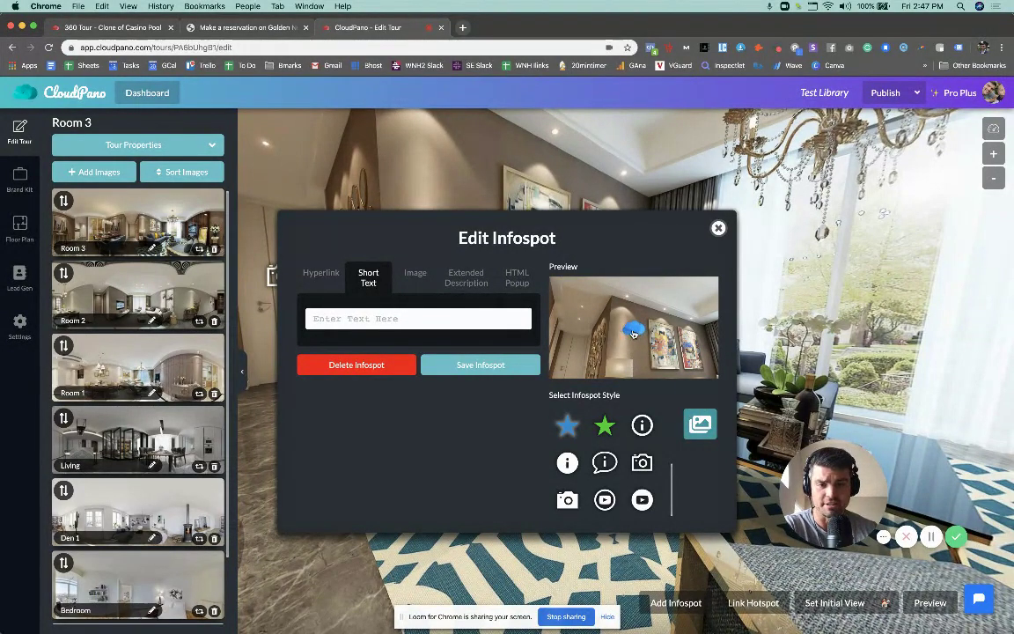
# Step: Set the infospot's short text to 'flowers' from autofill and save it
pyautogui.click(479, 322)
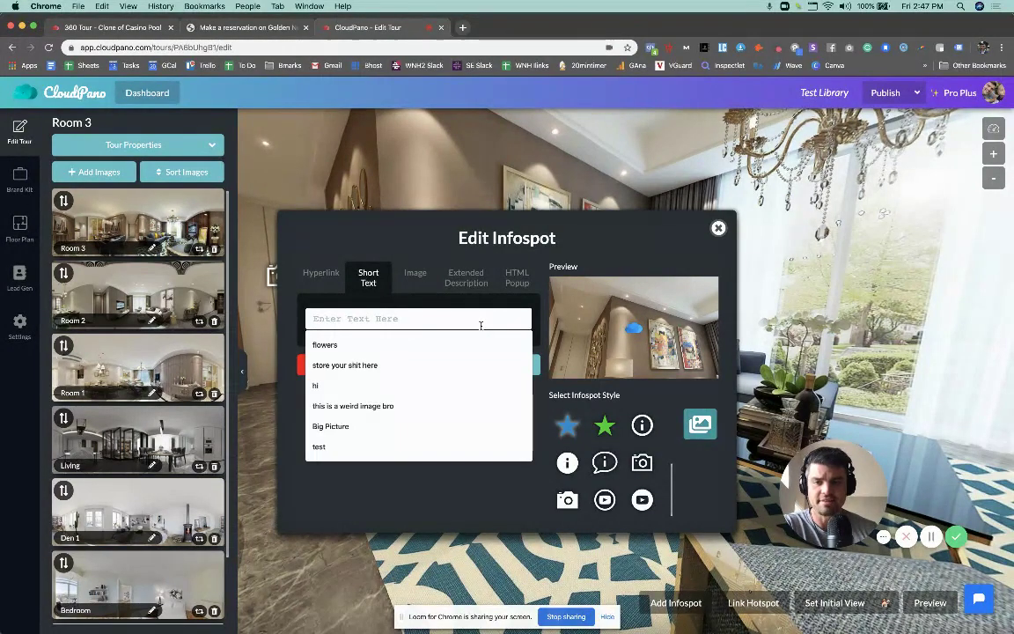
pyautogui.click(421, 342)
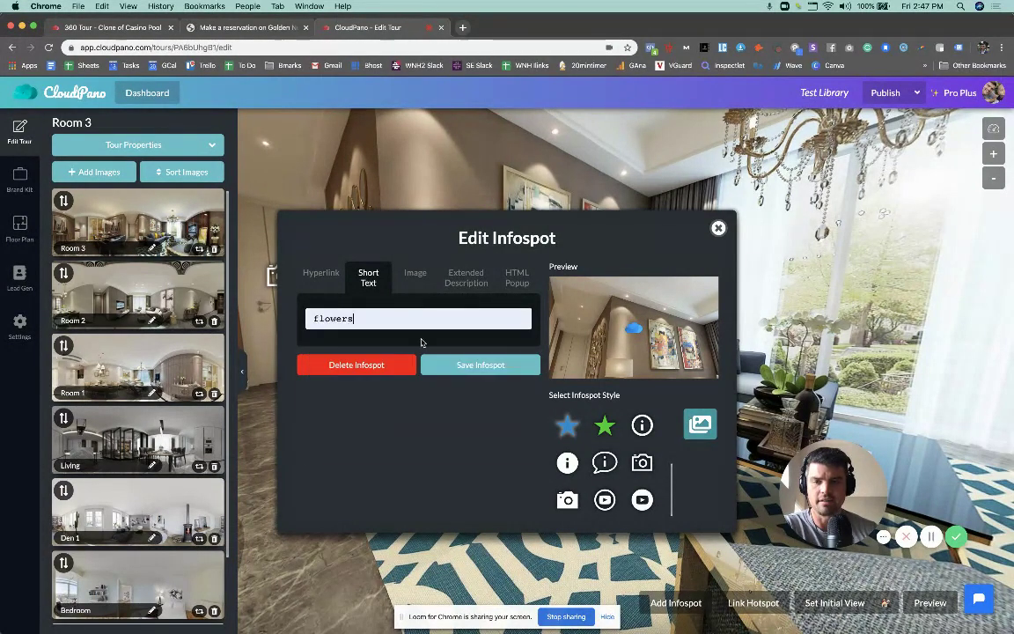
pyautogui.click(471, 364)
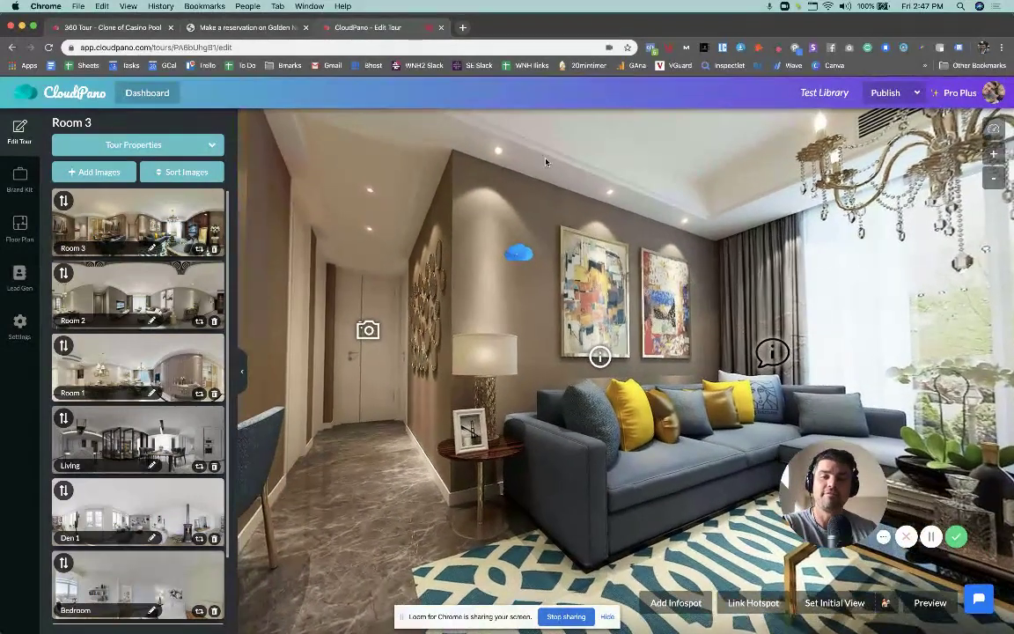
pyautogui.moveTo(535, 261)
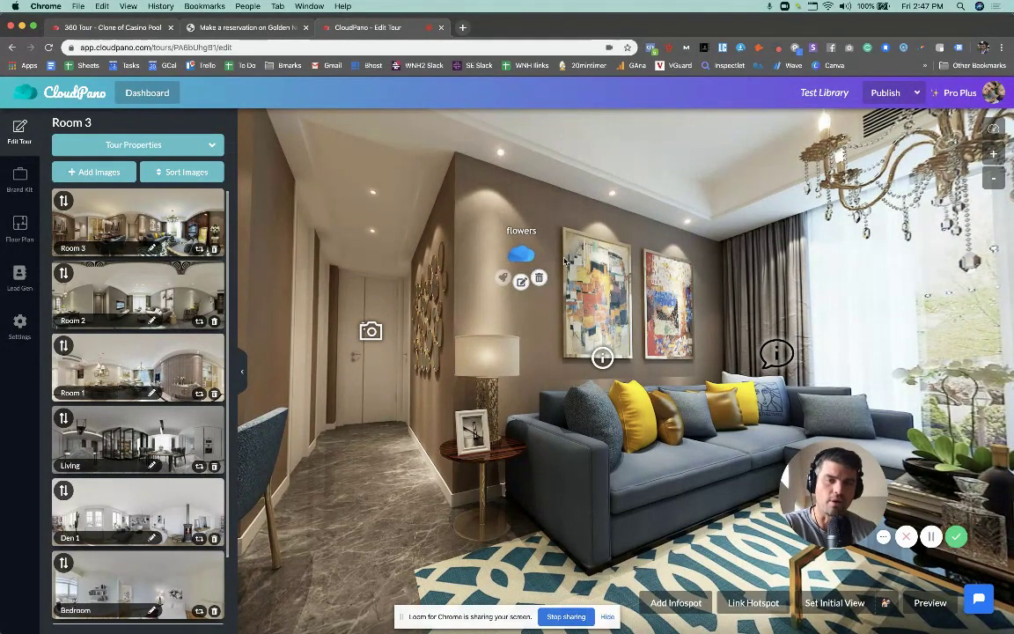
# Step: Switch the flowers infospot's icon to the pink cloud from the library and save
pyautogui.click(521, 281)
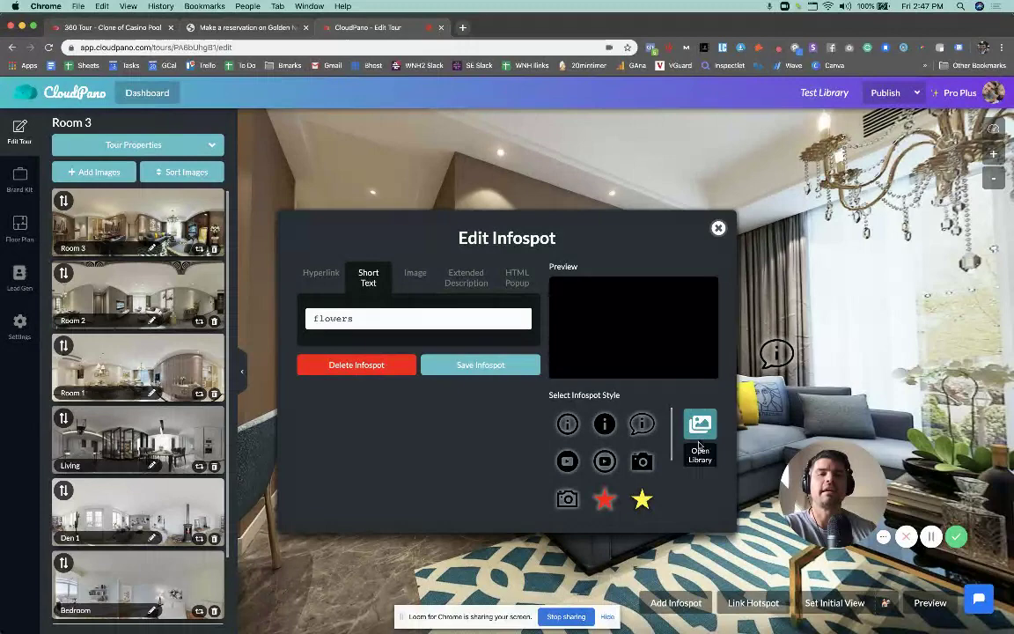
pyautogui.click(701, 428)
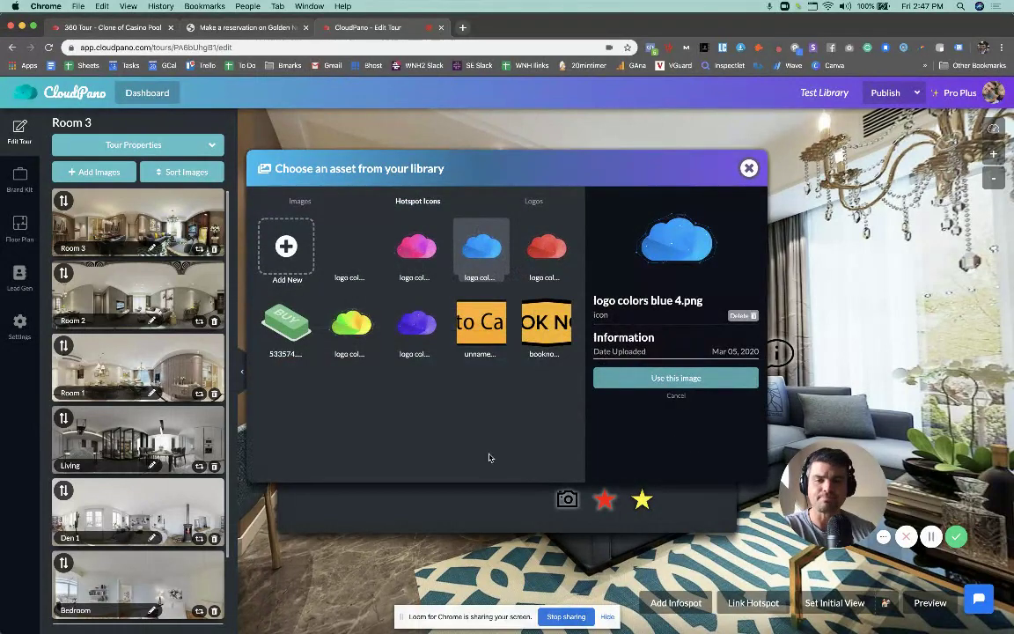
pyautogui.click(416, 247)
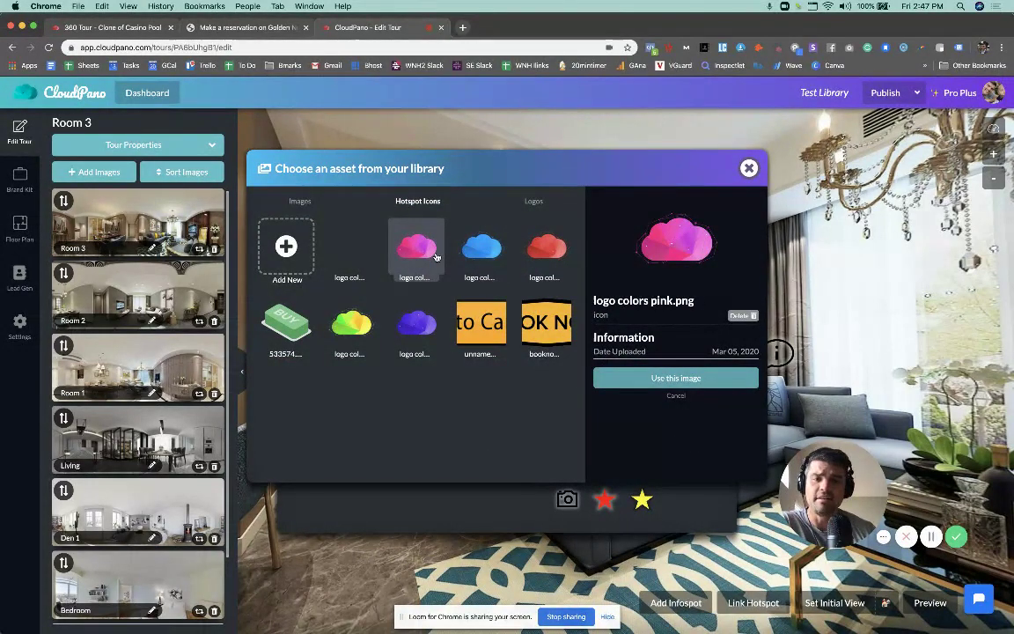
pyautogui.click(630, 377)
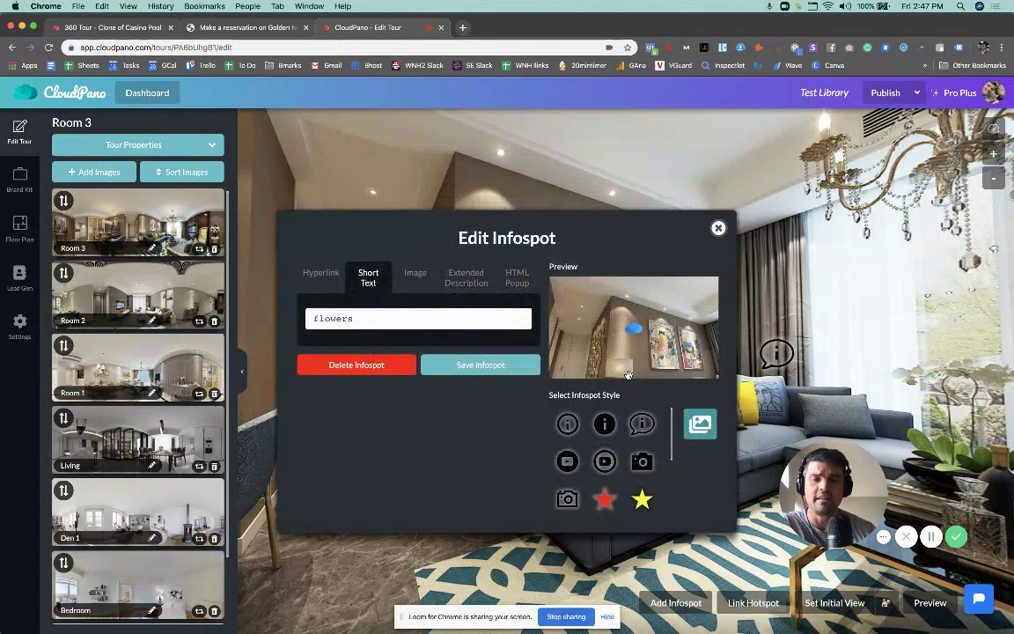
pyautogui.click(534, 370)
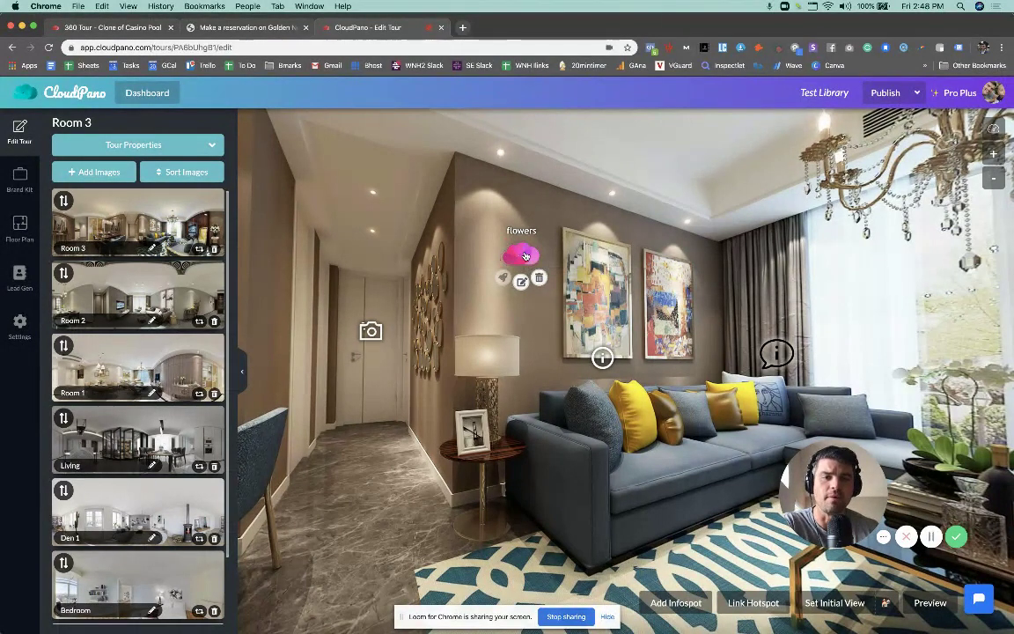
# Step: Give the flowers infospot the unnamed.png Add to Cart icon and view its Hyperlink settings
pyautogui.click(525, 255)
pyautogui.click(695, 427)
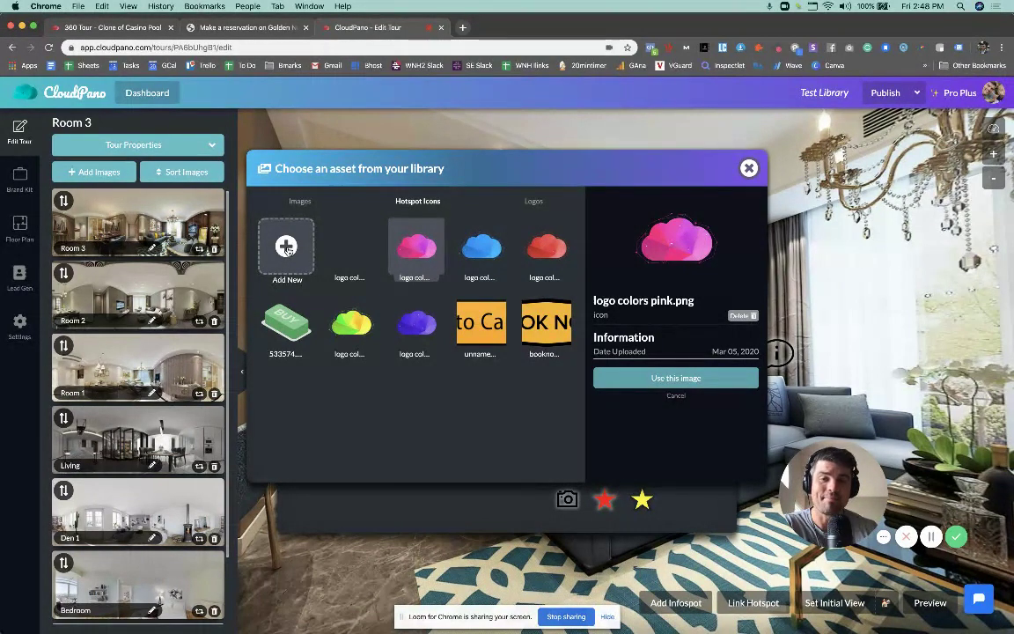
pyautogui.click(472, 324)
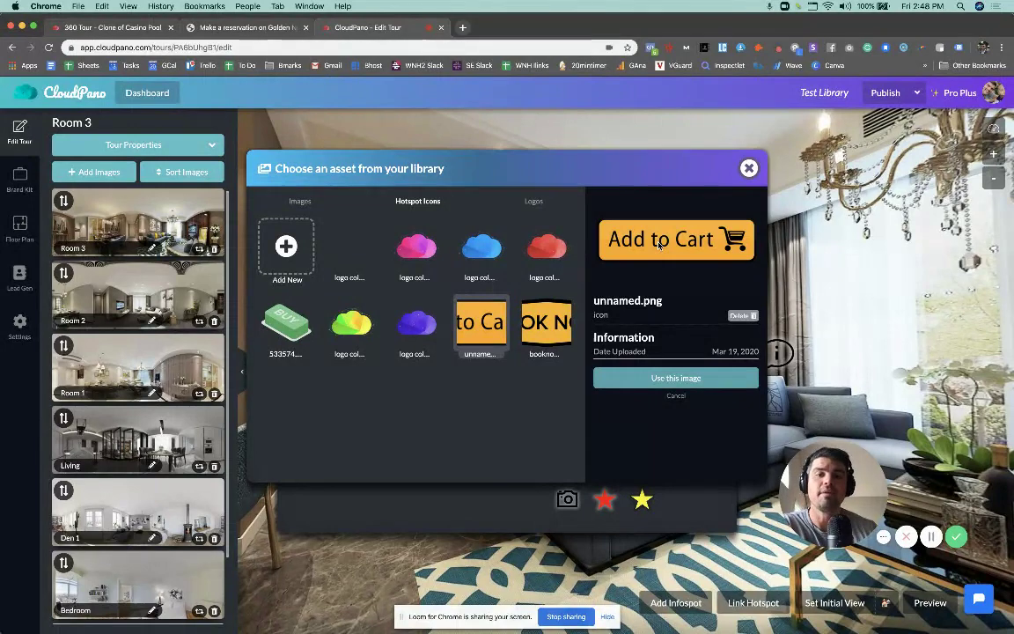
pyautogui.click(666, 379)
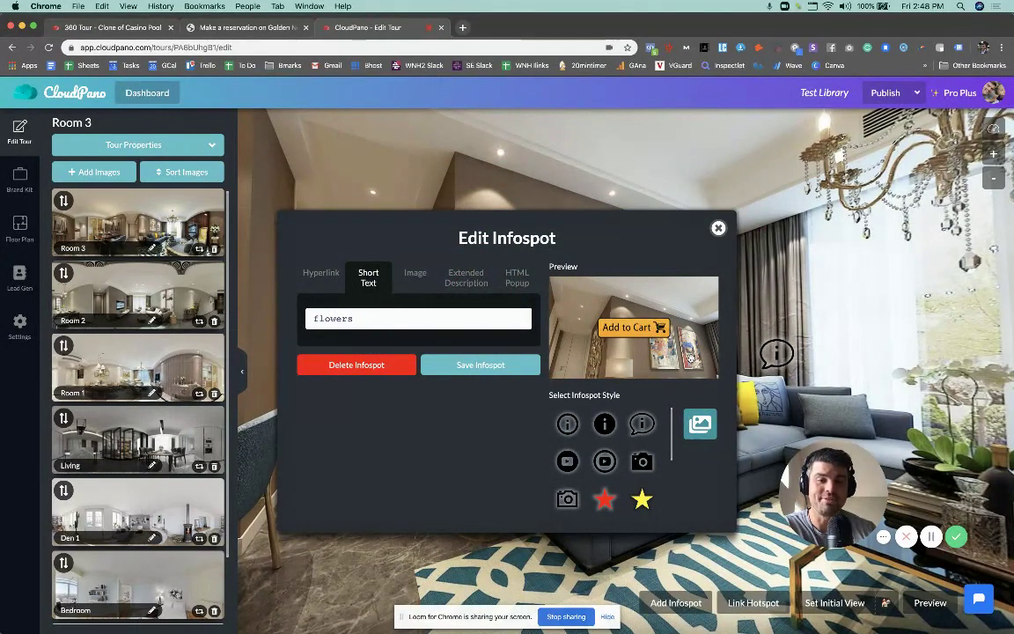
pyautogui.click(322, 274)
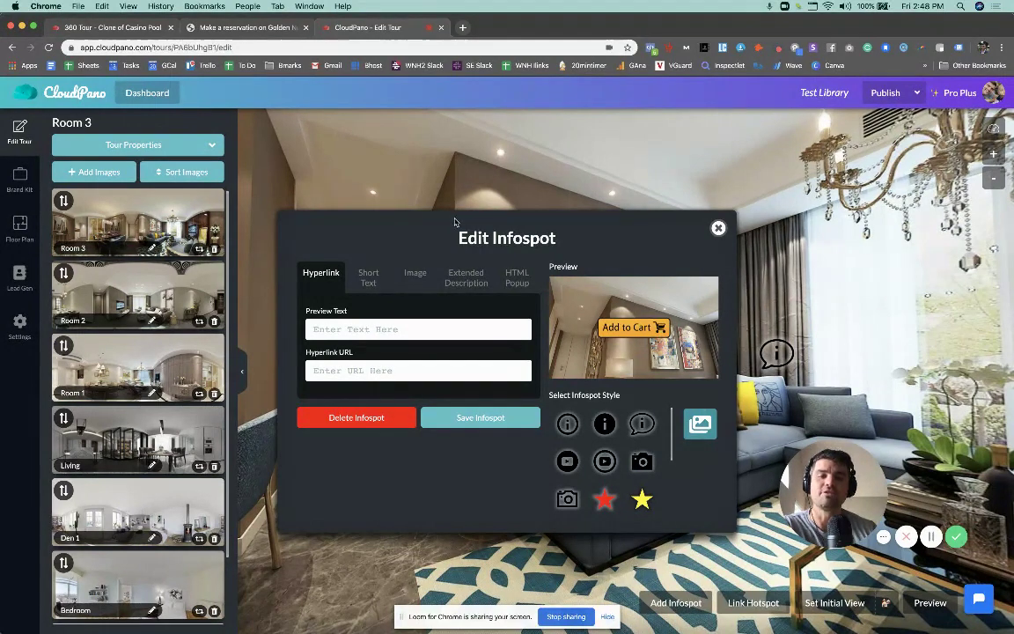
# Step: Close the infospot editor and turn the view toward the camera infospot by the door
pyautogui.click(719, 229)
pyautogui.moveTo(456, 381); pyautogui.dragTo(562, 342)
pyautogui.moveTo(488, 329)
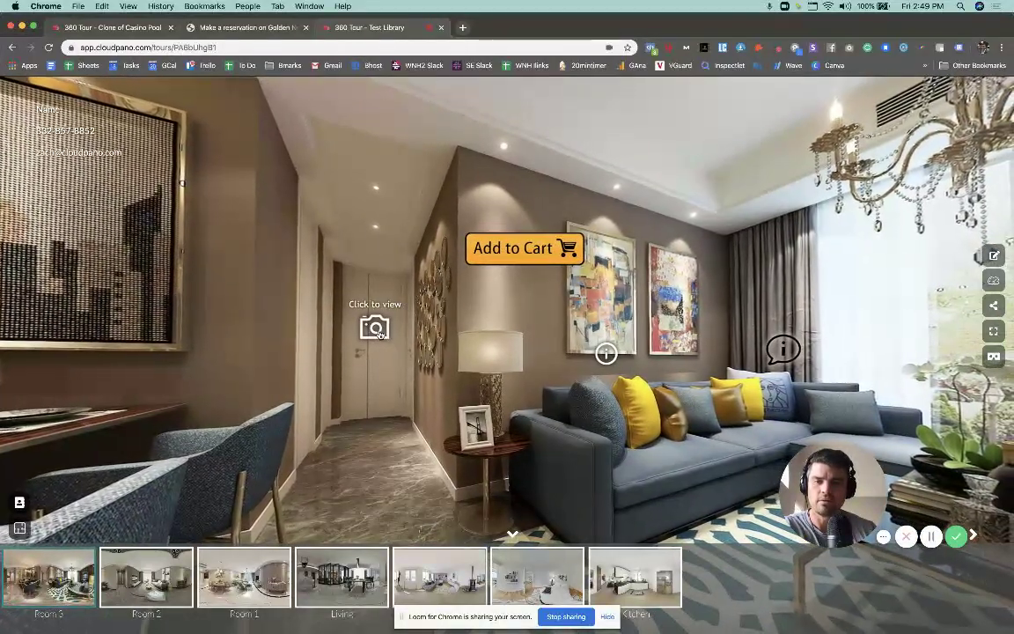
# Step: Open the camera infospot's bathroom photo, then close the photo popup
pyautogui.click(375, 329)
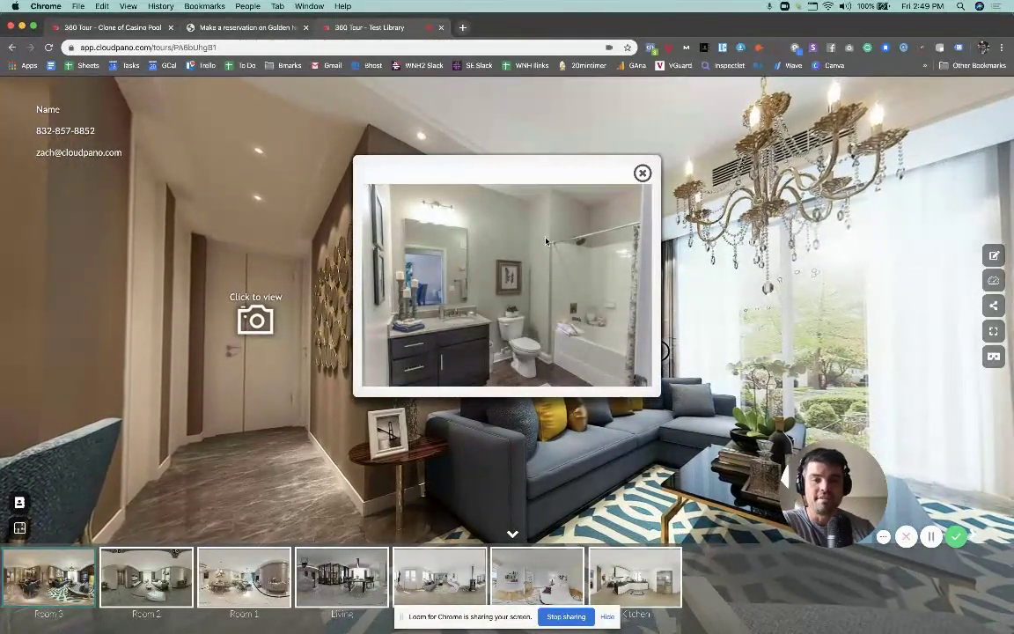
pyautogui.click(642, 172)
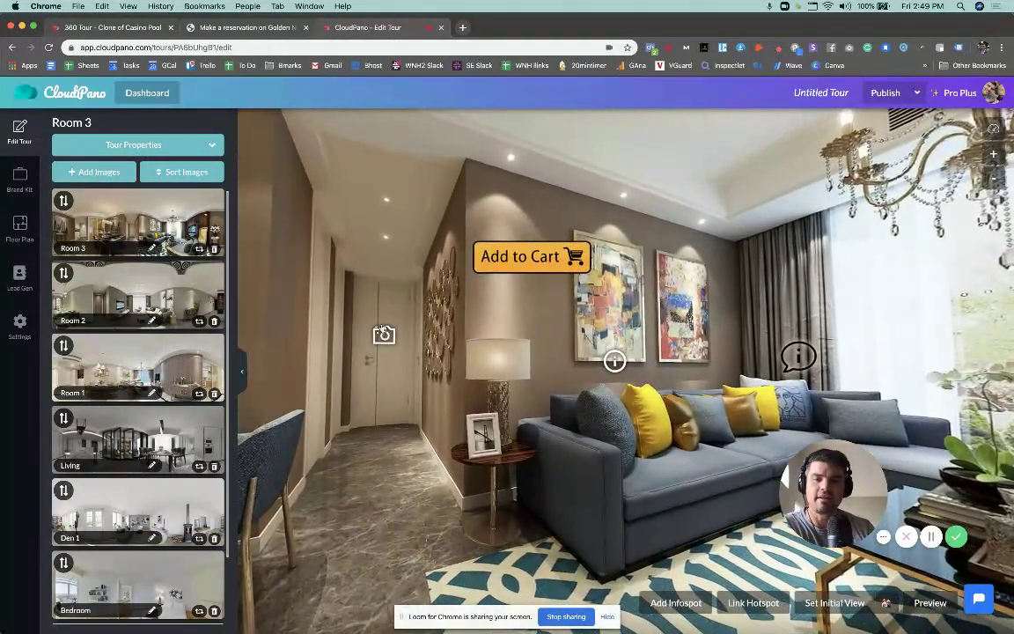
# Step: Replace the camera infospot's image with preview-ny.png from the library's Images
pyautogui.click(384, 333)
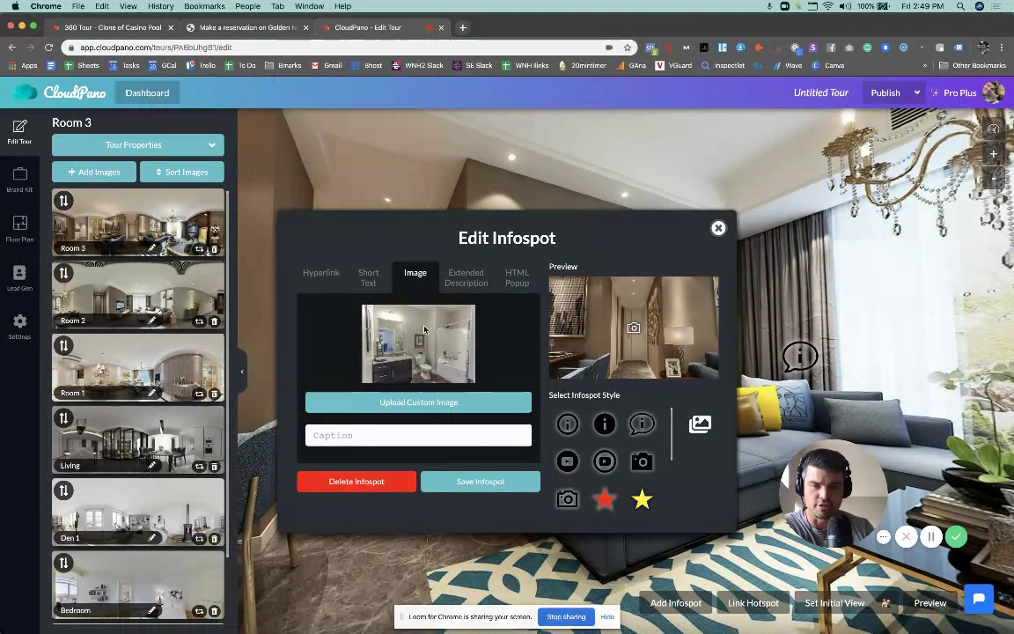
pyautogui.click(427, 405)
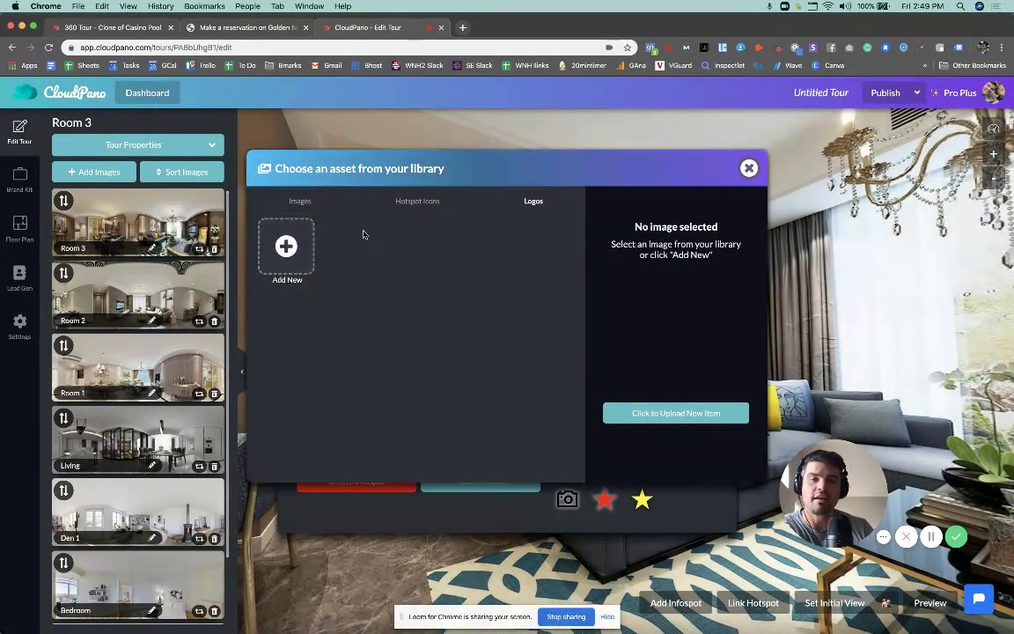
pyautogui.click(296, 204)
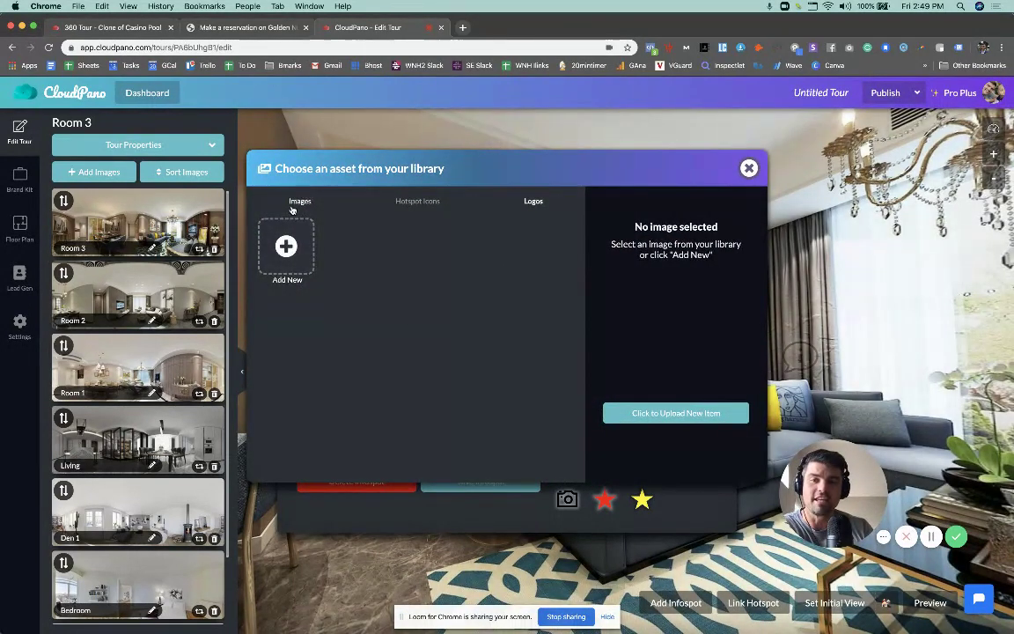
pyautogui.click(492, 249)
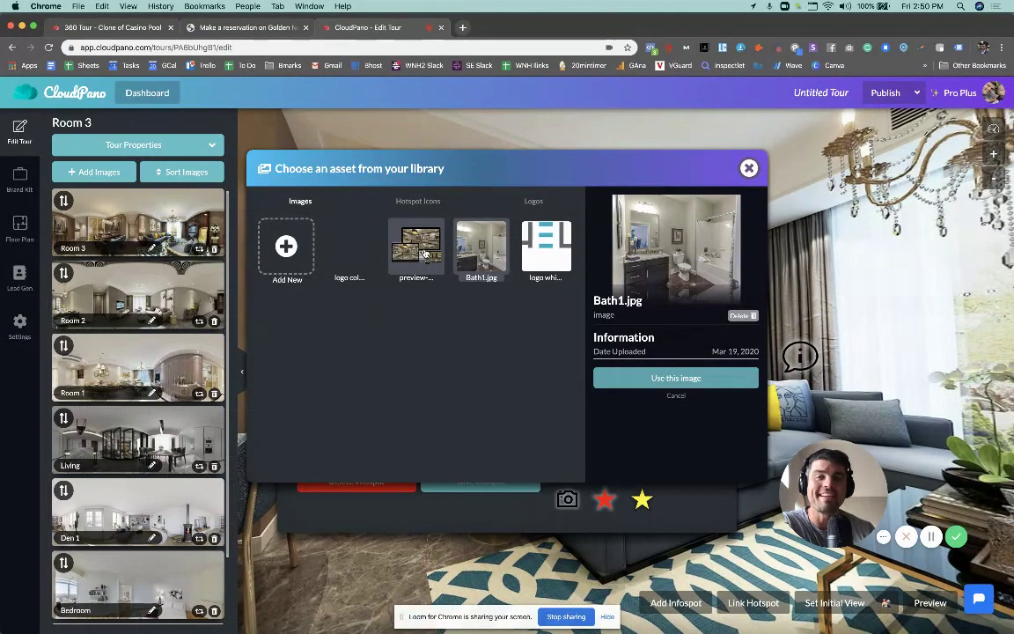
pyautogui.click(425, 253)
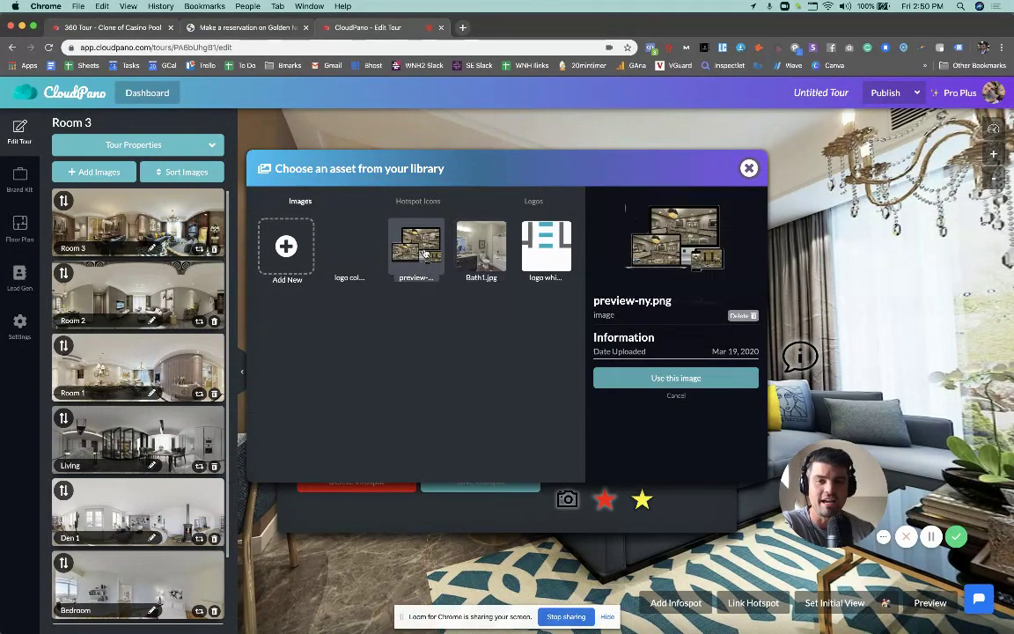
pyautogui.click(652, 379)
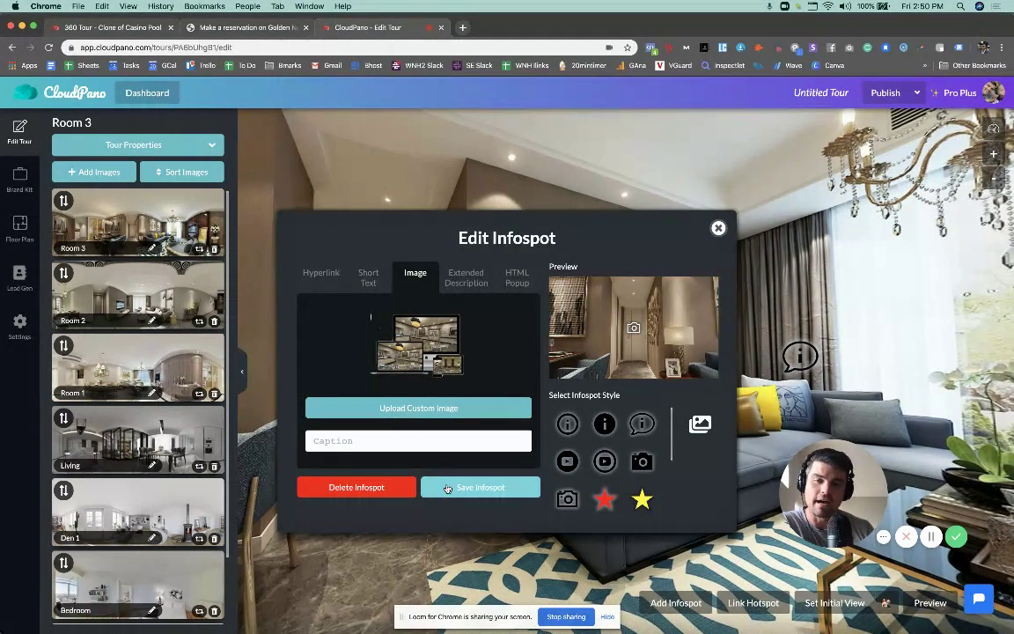
# Step: Save the infospot, check its devices image popup in the preview, then return to Edit Tour
pyautogui.click(447, 488)
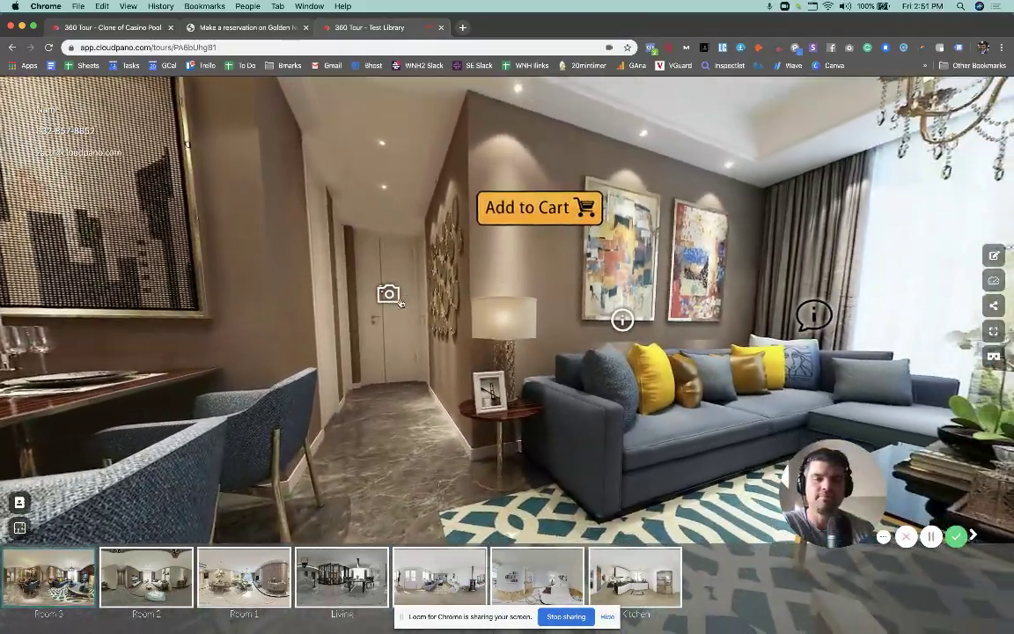
pyautogui.click(387, 294)
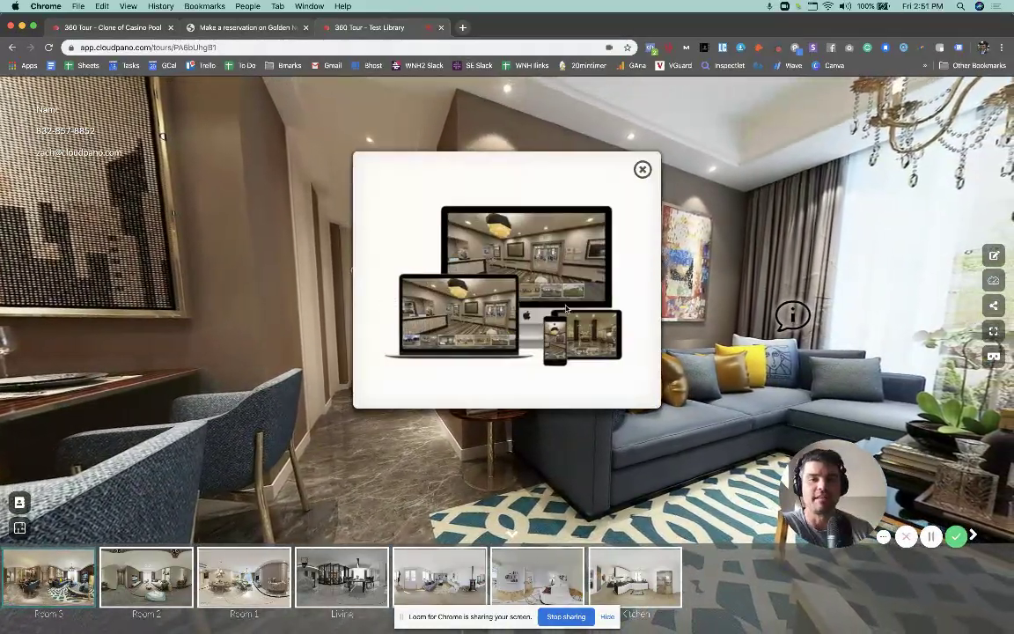
pyautogui.click(642, 171)
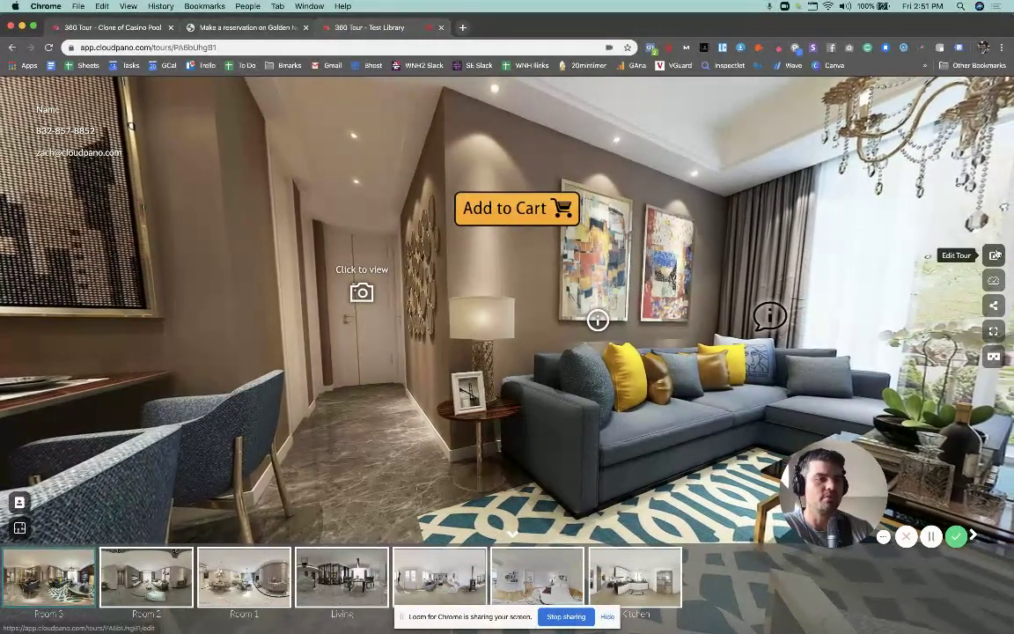
pyautogui.click(995, 256)
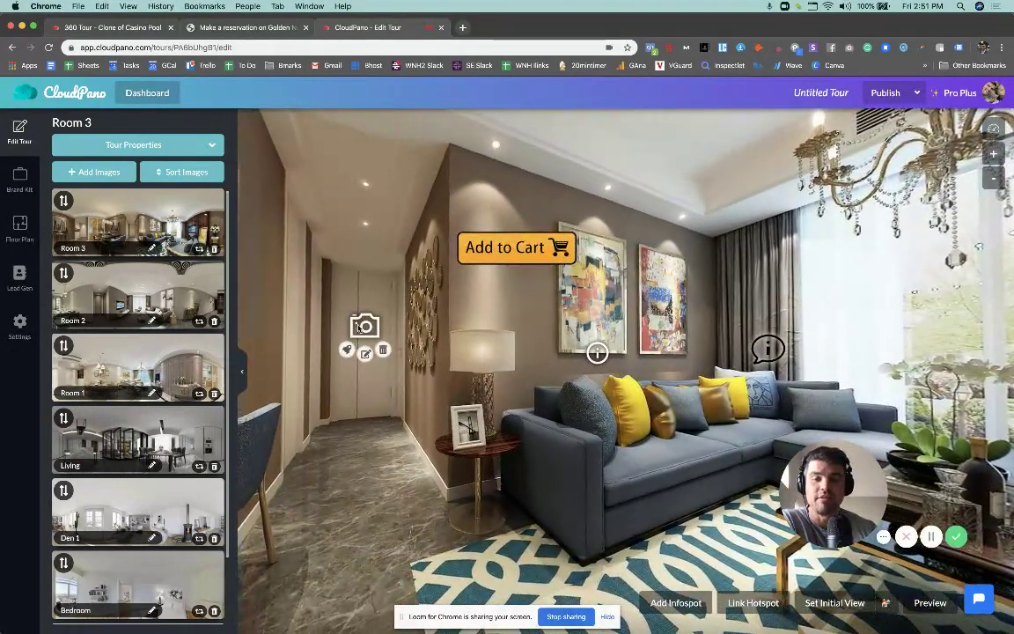
# Step: Replace the camera infospot's '[object Object]' short text with 'test'
pyautogui.click(357, 328)
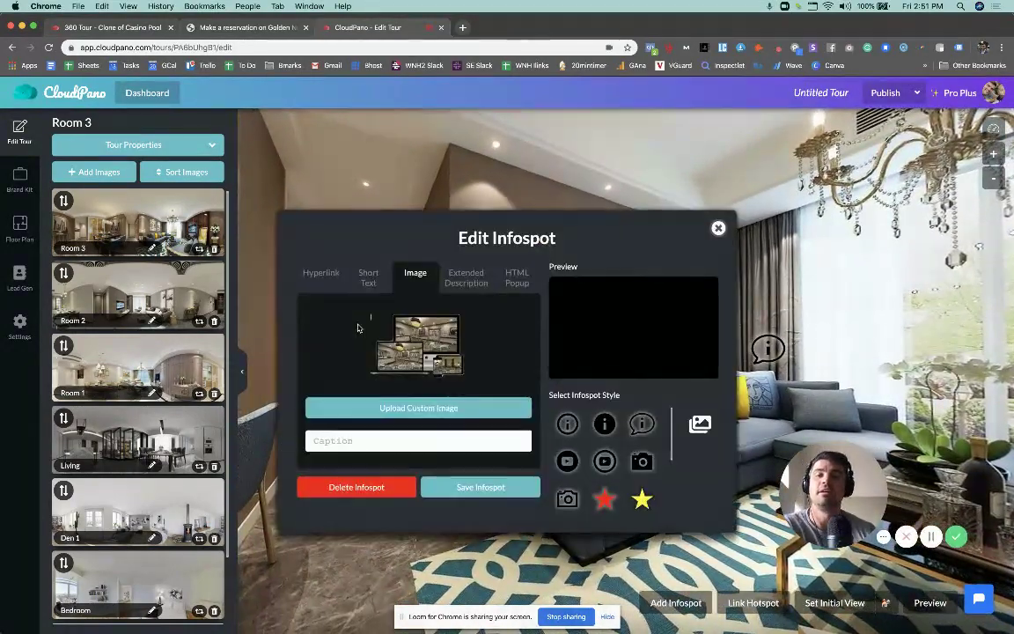
pyautogui.click(323, 274)
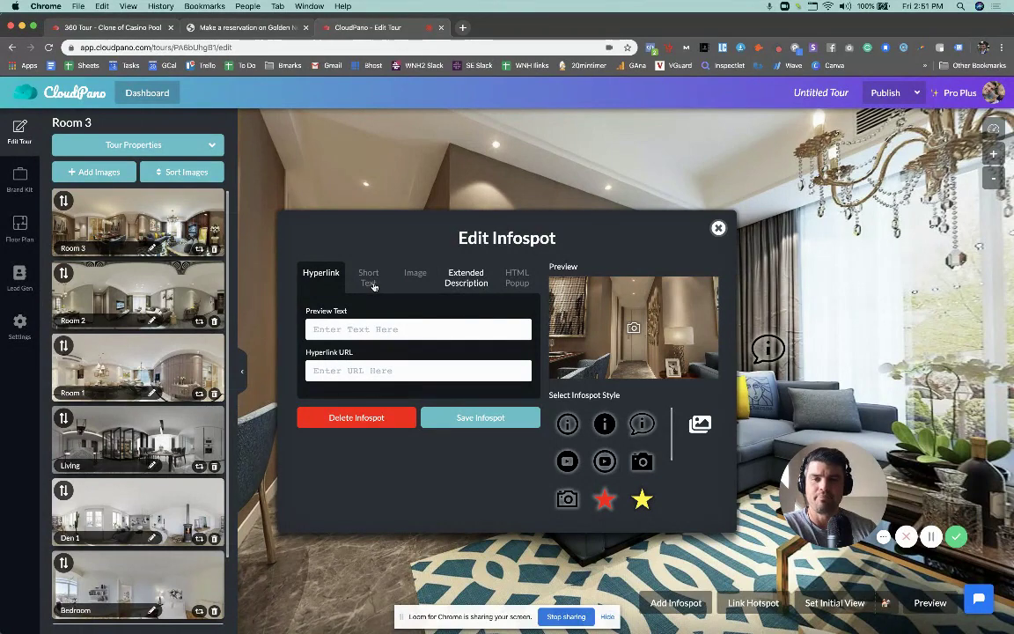
pyautogui.click(373, 282)
pyautogui.doubleClick(378, 322)
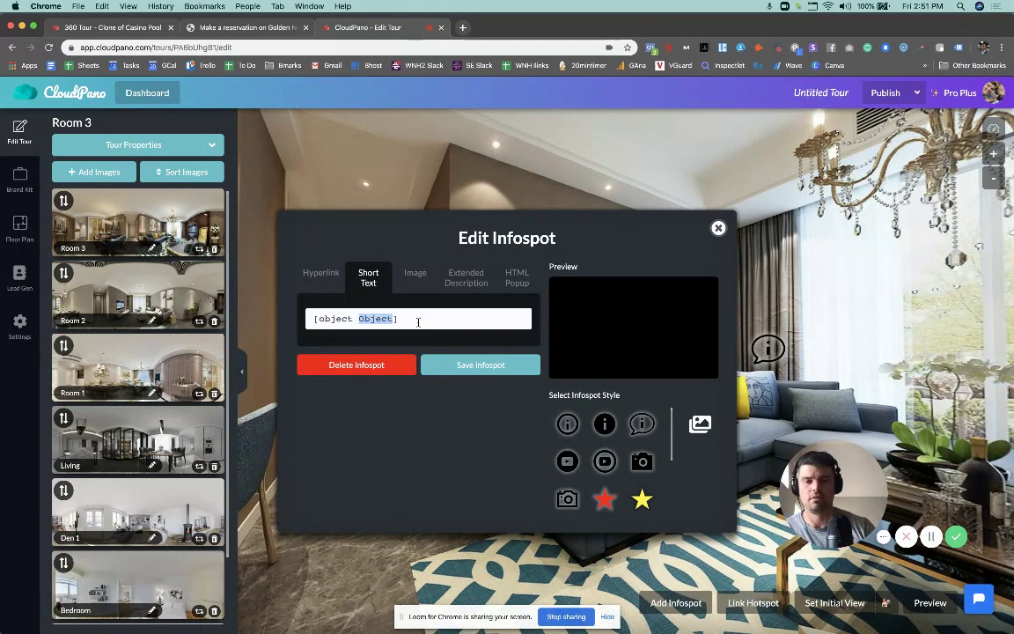
pyautogui.click(418, 322)
pyautogui.moveTo(434, 323); pyautogui.dragTo(273, 323)
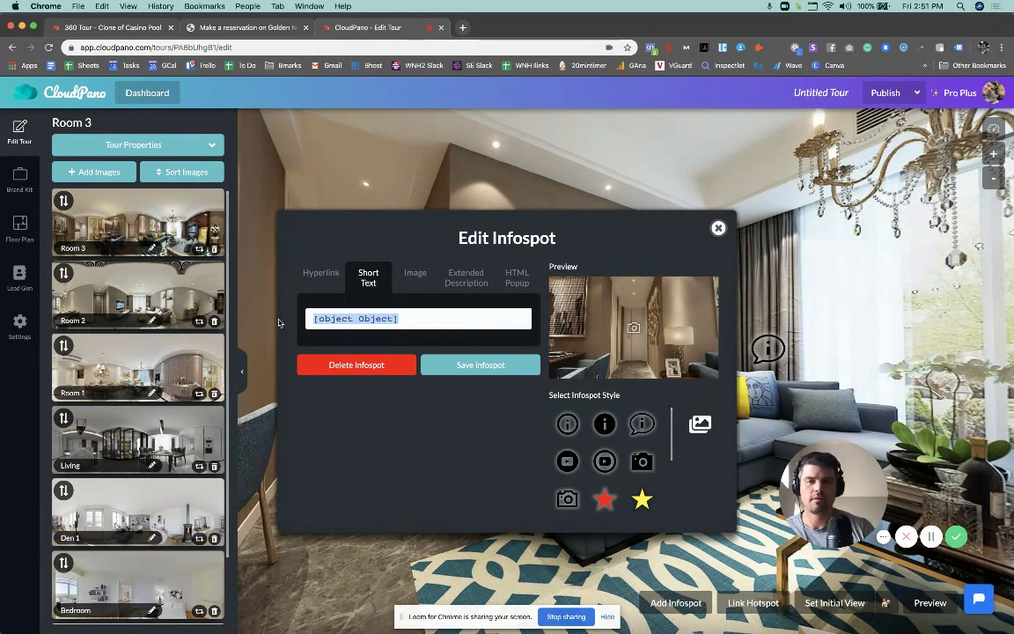
pyautogui.press('BackSpace')
pyautogui.write('TE')
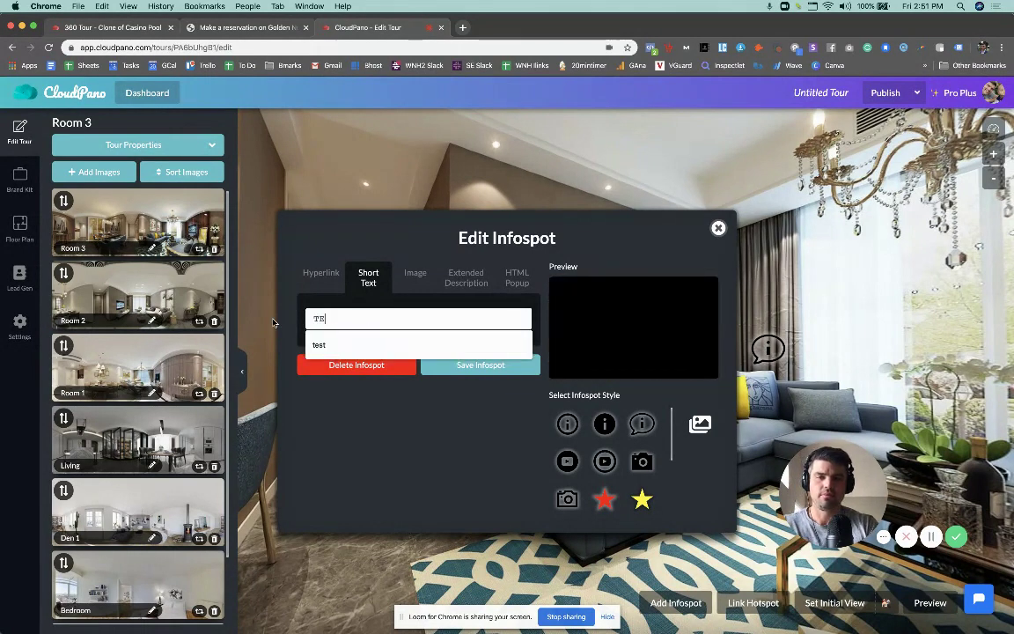
pyautogui.write('st')
pyautogui.click(366, 342)
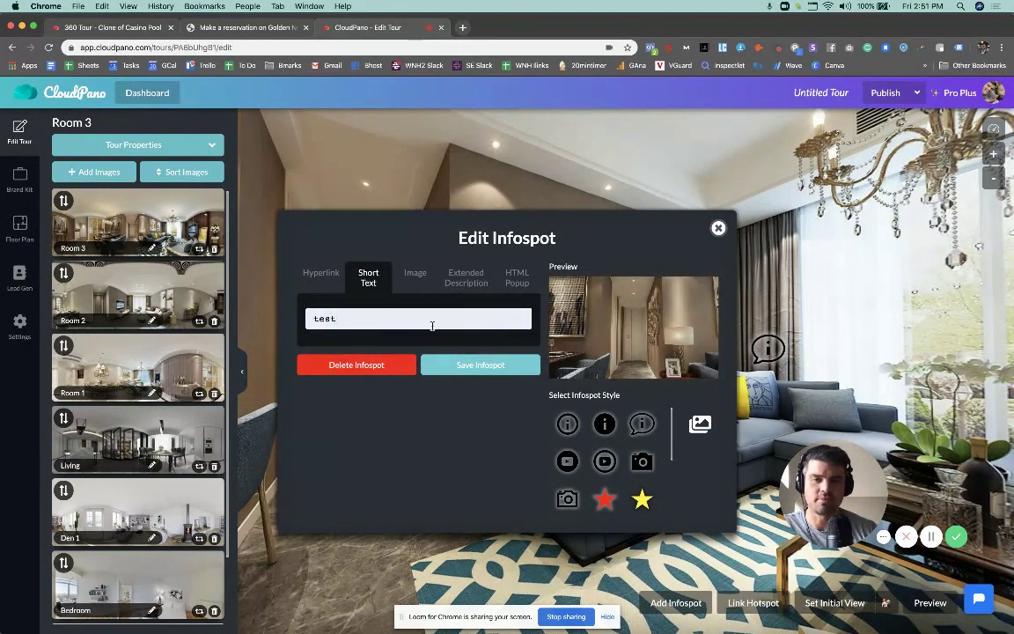
# Step: Use preview-ny.png from the library's Images as the infospot's icon
pyautogui.click(699, 428)
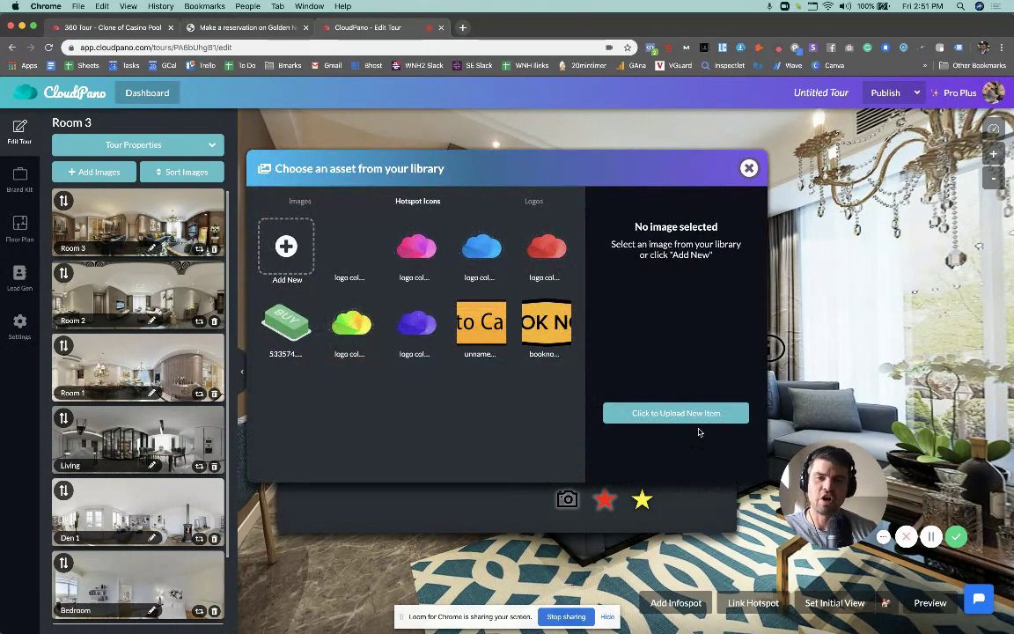
pyautogui.click(306, 202)
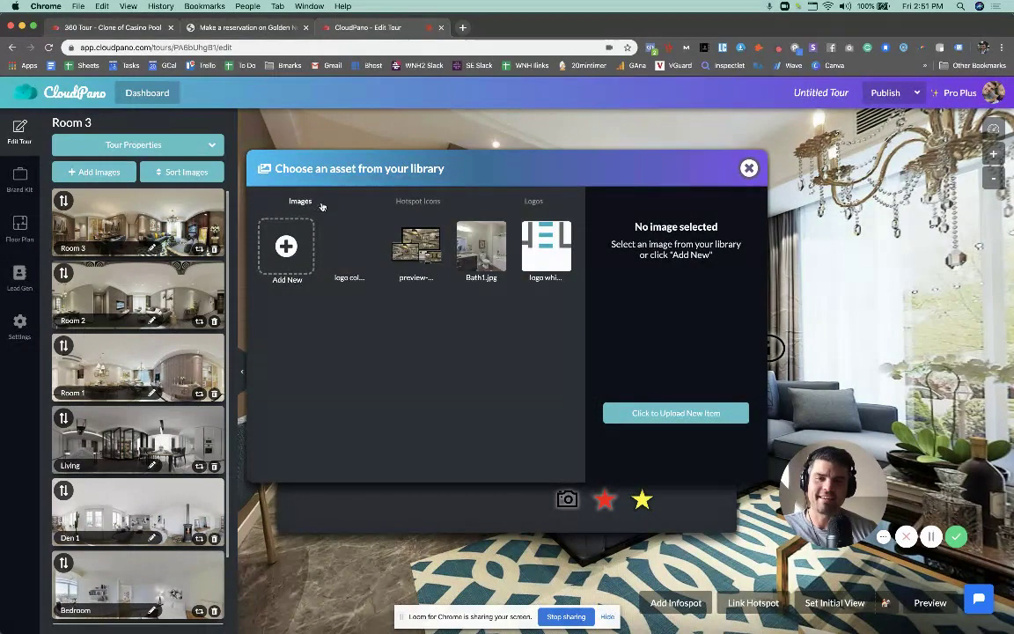
pyautogui.click(403, 244)
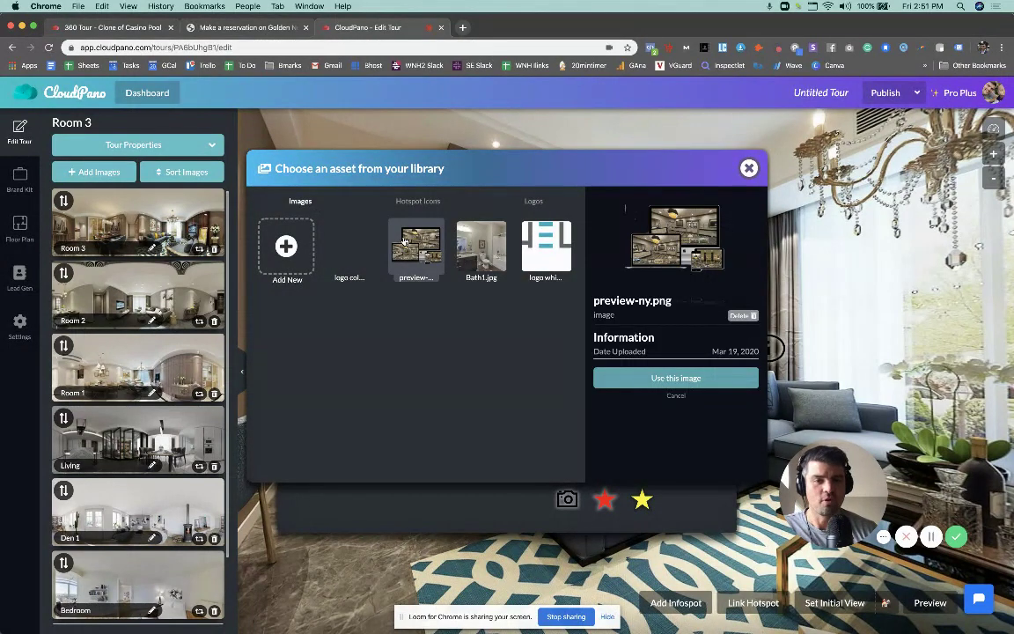
pyautogui.click(614, 381)
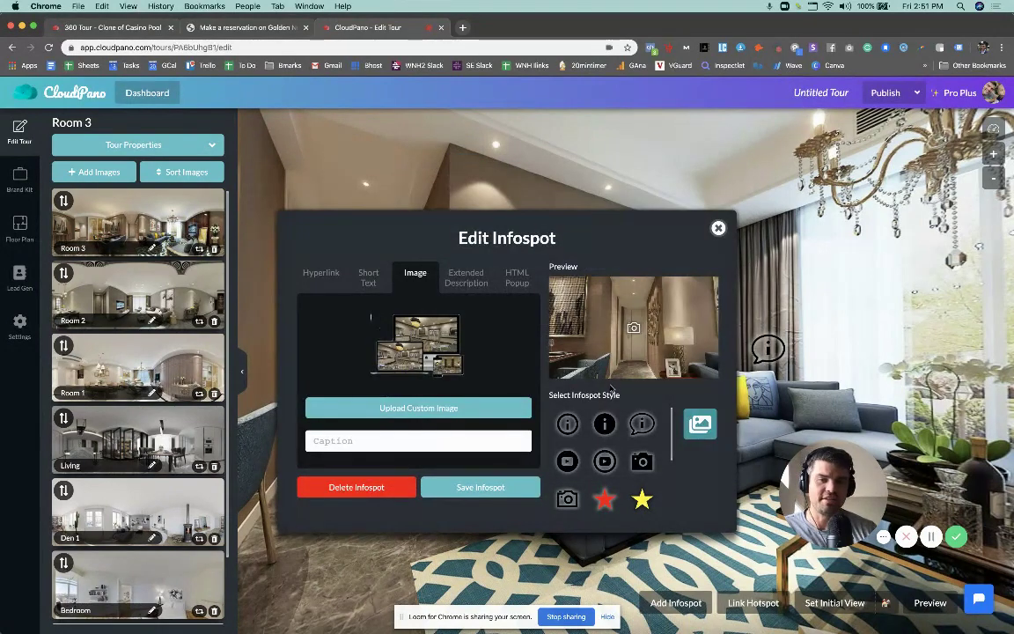
# Step: Save the infospot so the devices image appears by the hallway door in the preview
pyautogui.click(483, 488)
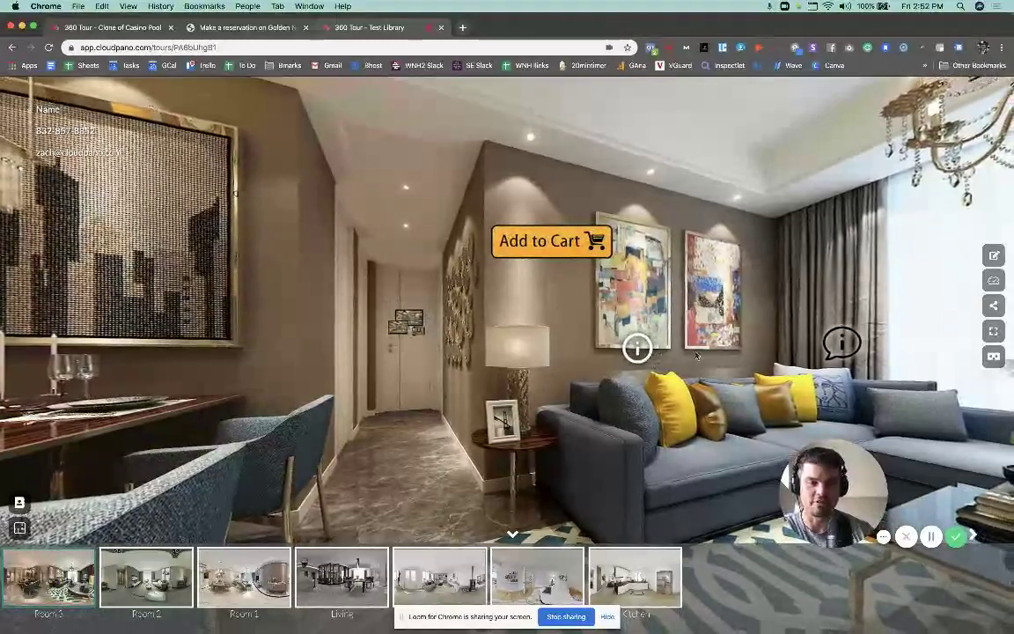
pyautogui.moveTo(841, 343)
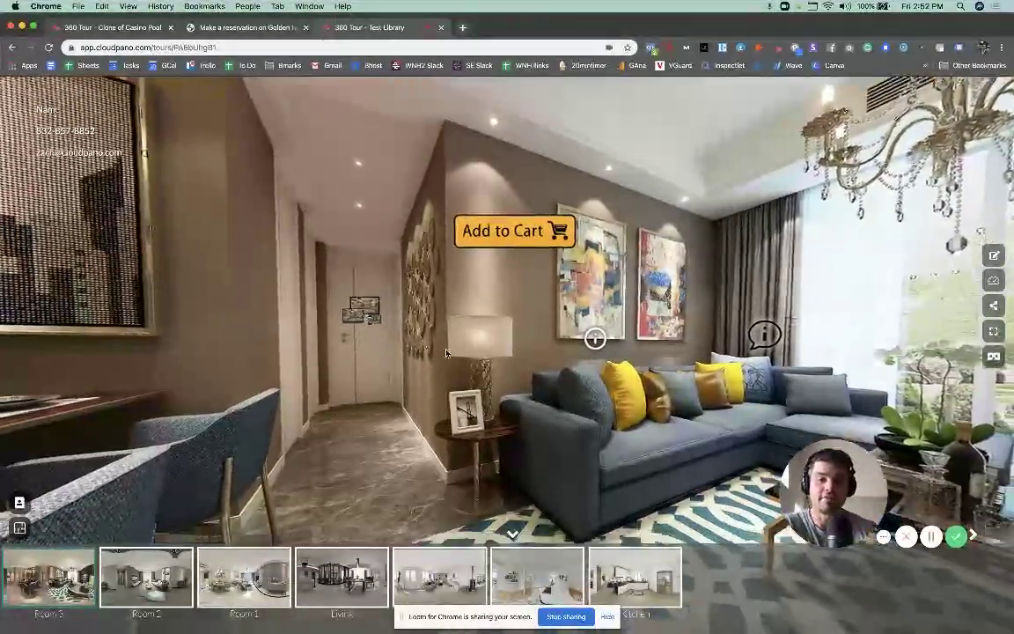
# Step: Pan around Room 3 to view the rug, sofa, Add to Cart banner and chandelier
pyautogui.moveTo(446, 352); pyautogui.dragTo(447, 239)
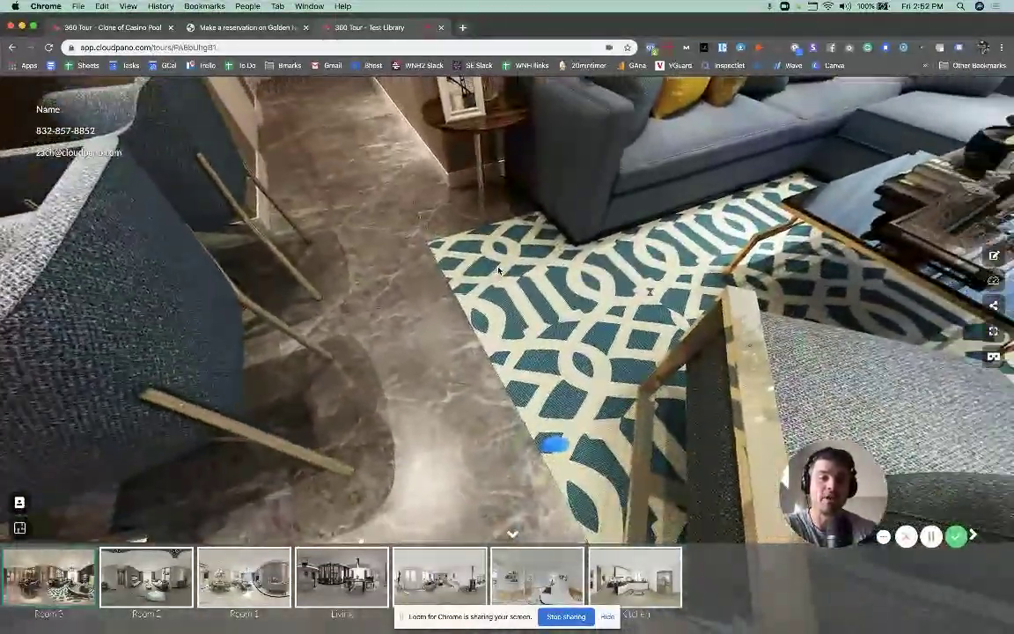
pyautogui.moveTo(678, 350); pyautogui.dragTo(664, 378)
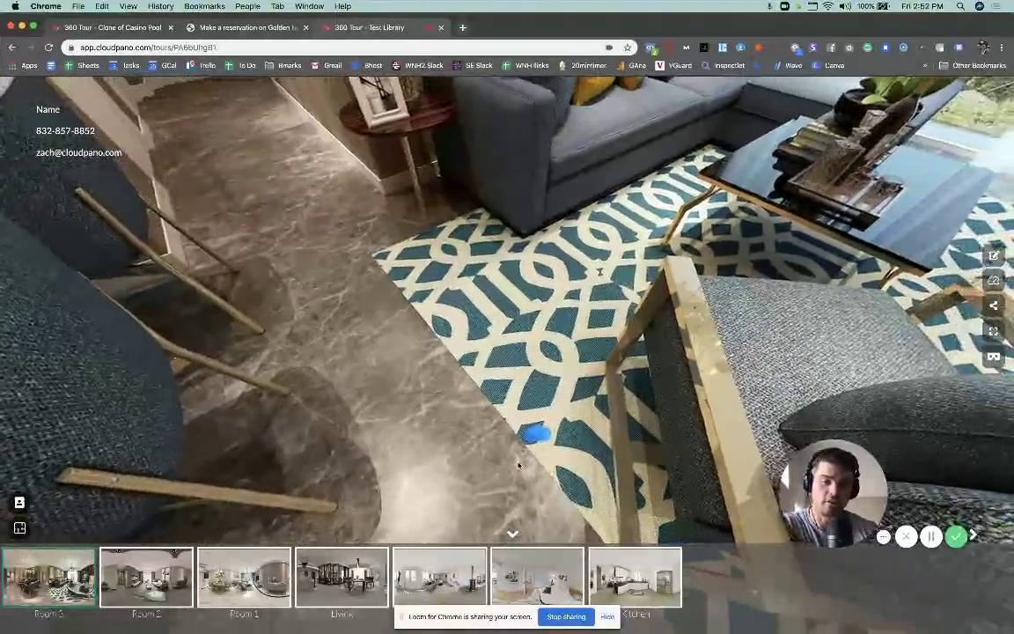
pyautogui.moveTo(516, 337); pyautogui.dragTo(519, 457)
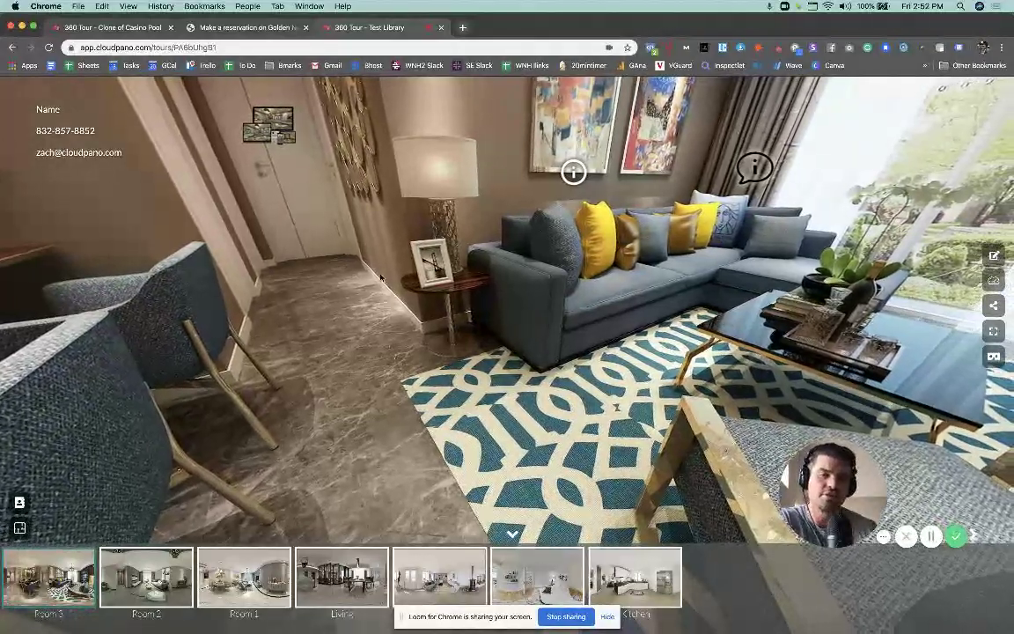
pyautogui.moveTo(386, 302); pyautogui.dragTo(419, 356)
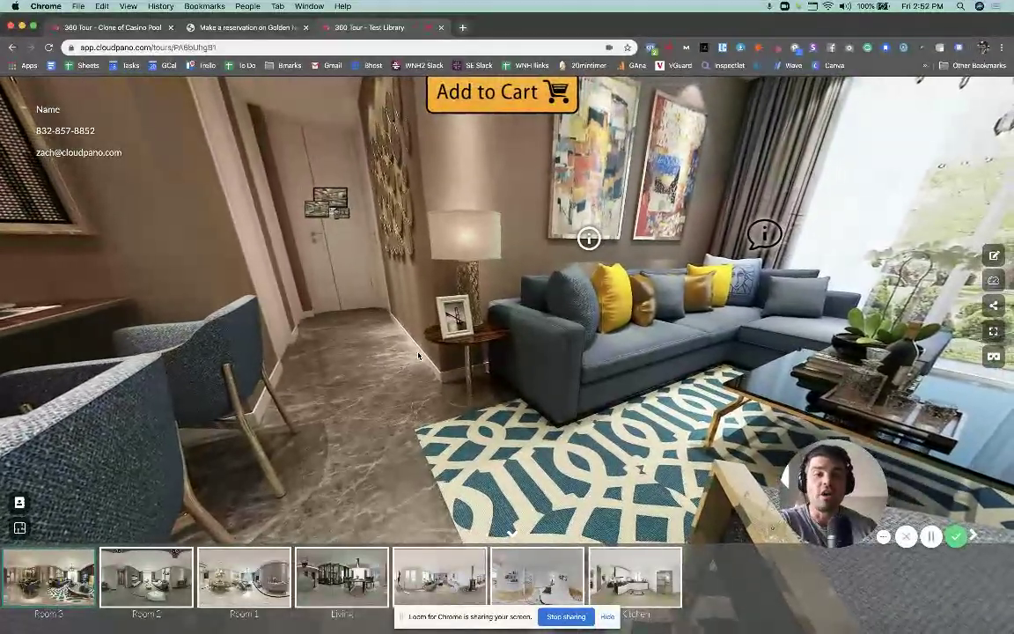
pyautogui.moveTo(319, 208); pyautogui.dragTo(348, 352)
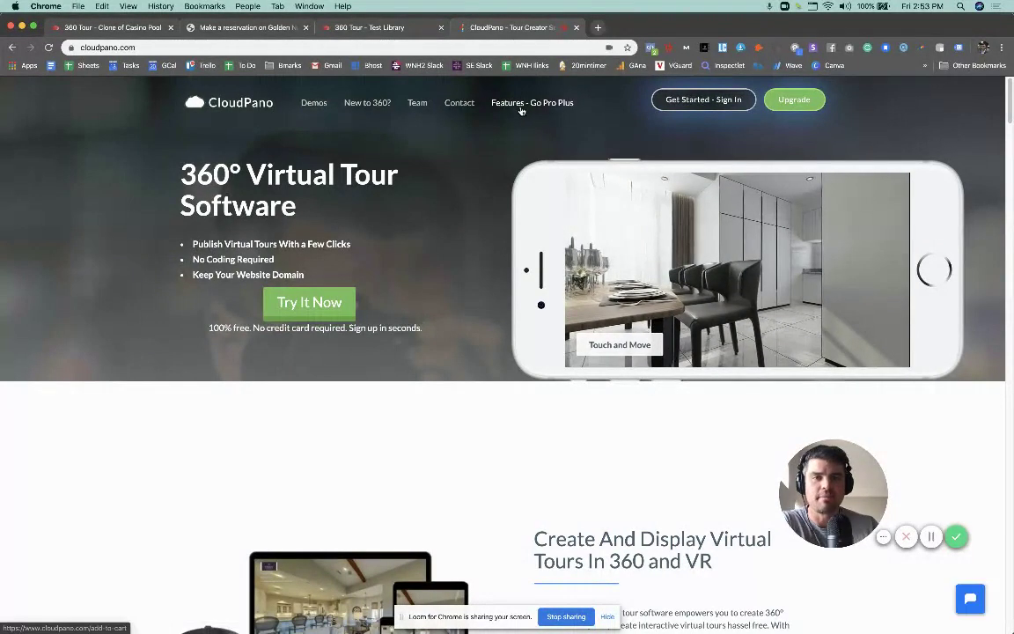
# Step: Go from Features - Go Pro Plus to its Add to Cart page, then return to the pool tour
pyautogui.click(520, 104)
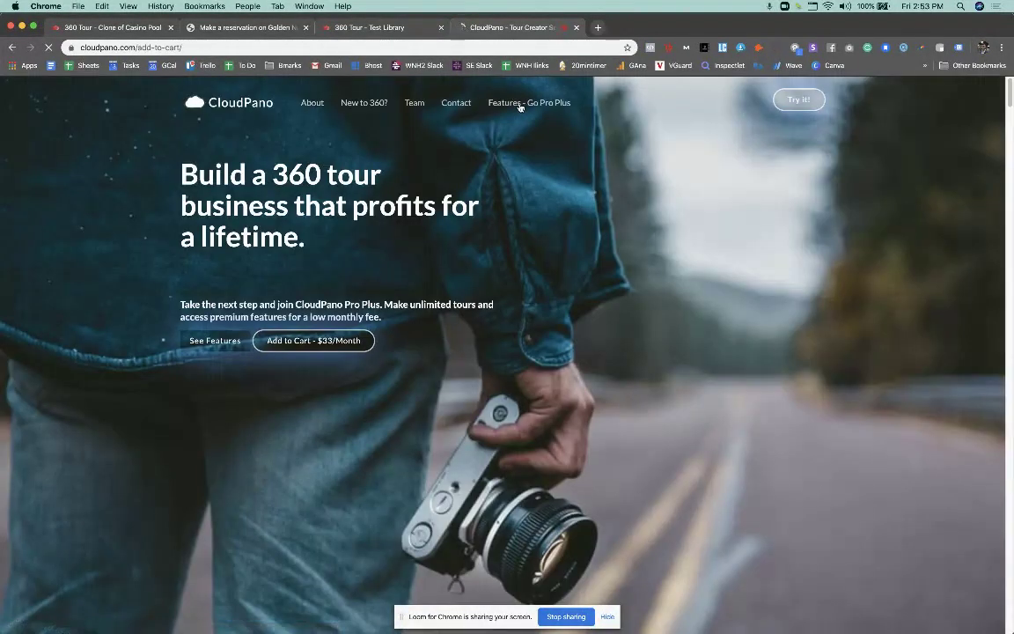
pyautogui.click(327, 341)
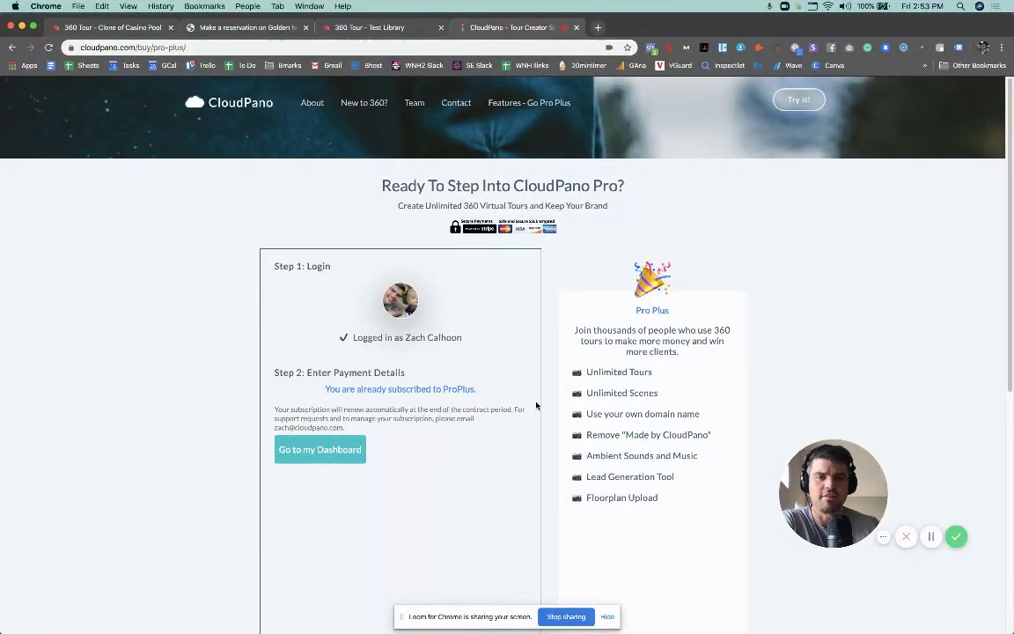
pyautogui.click(147, 29)
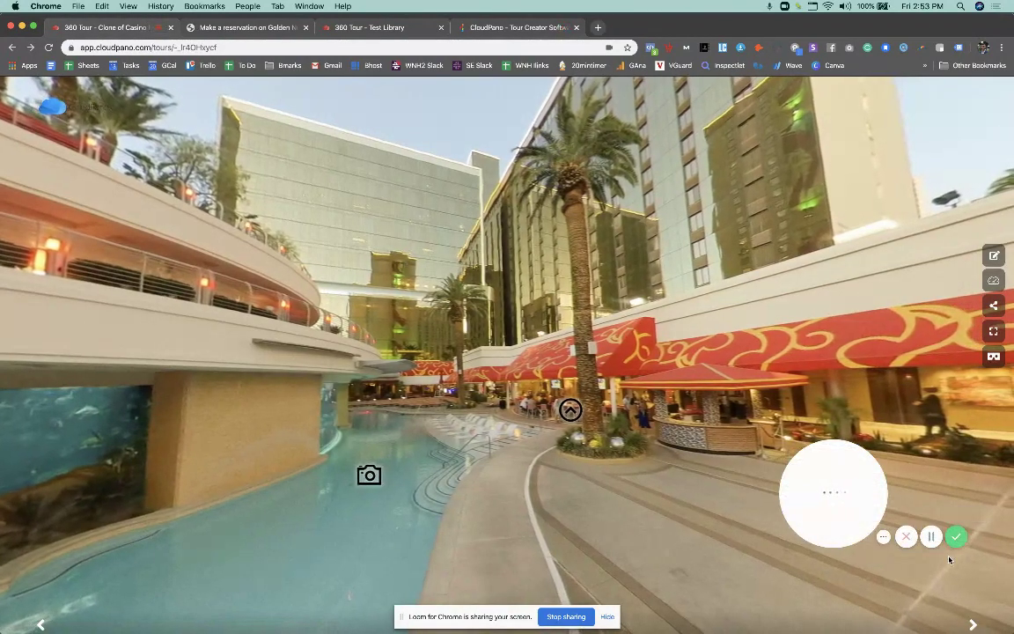